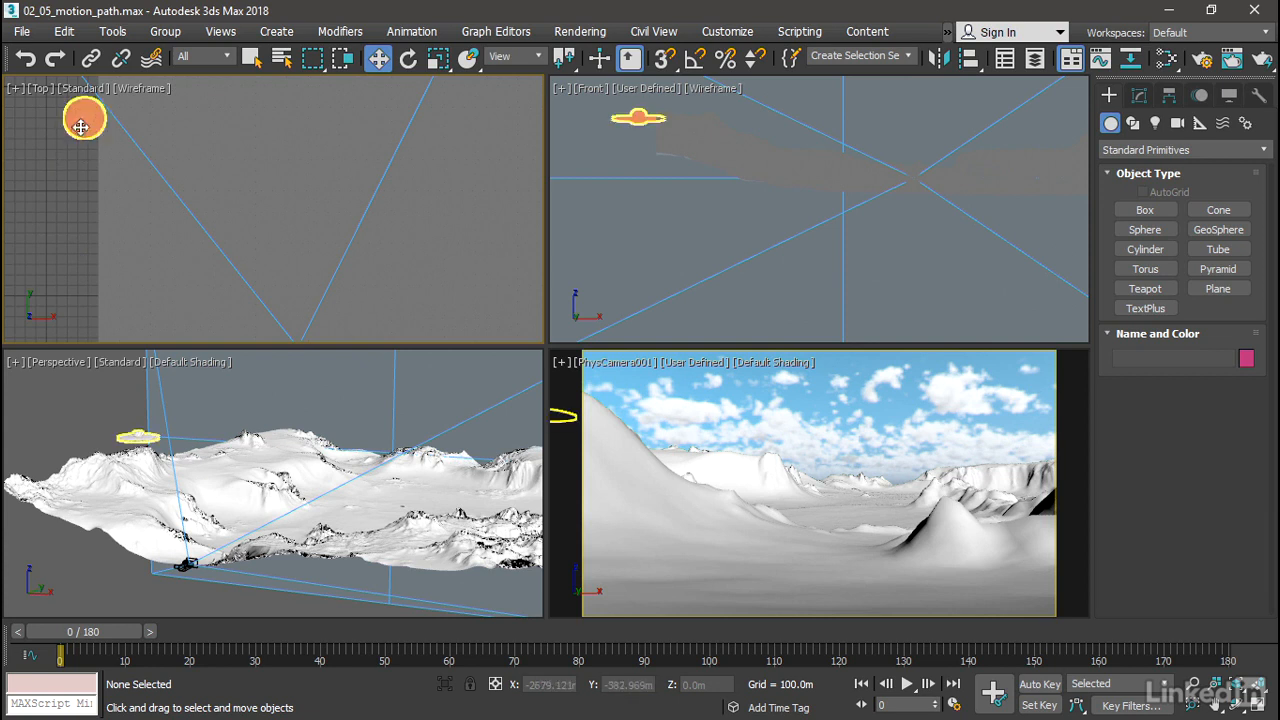
# - Animate the saucer with Auto Key by moving it along X to about 792 m at frame 180
pyautogui.click(80, 127)
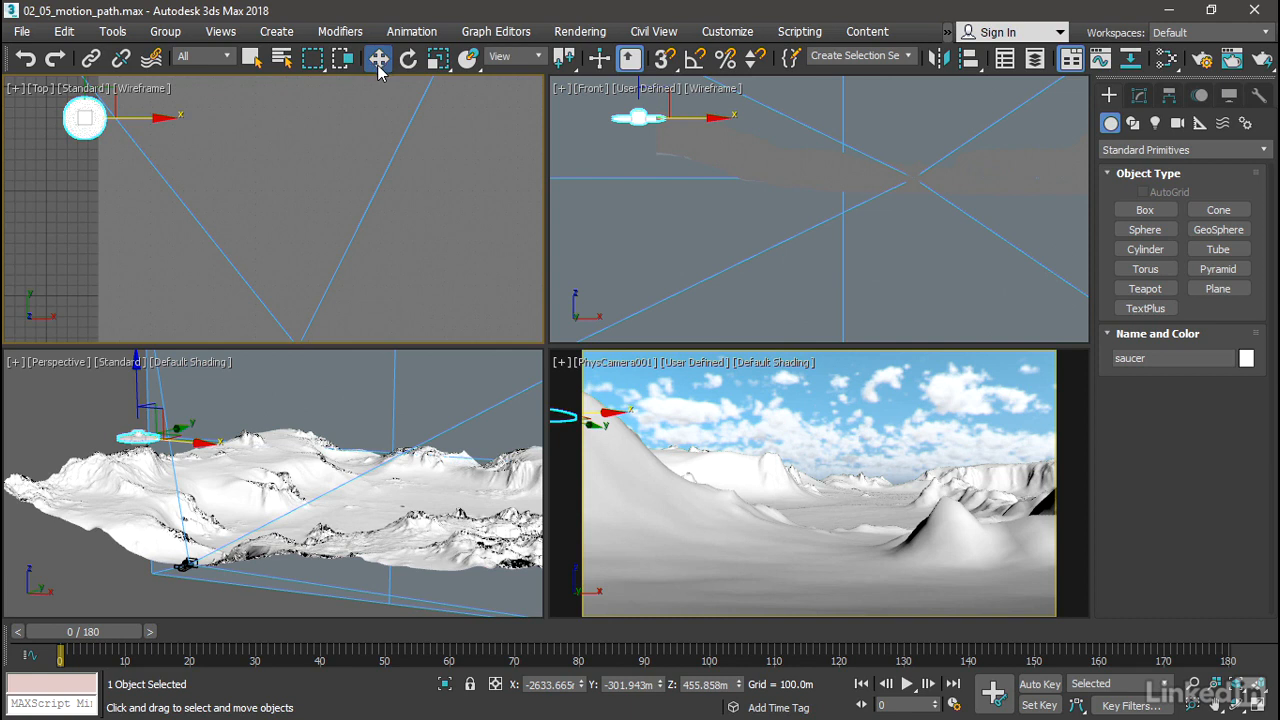
pyautogui.click(1040, 685)
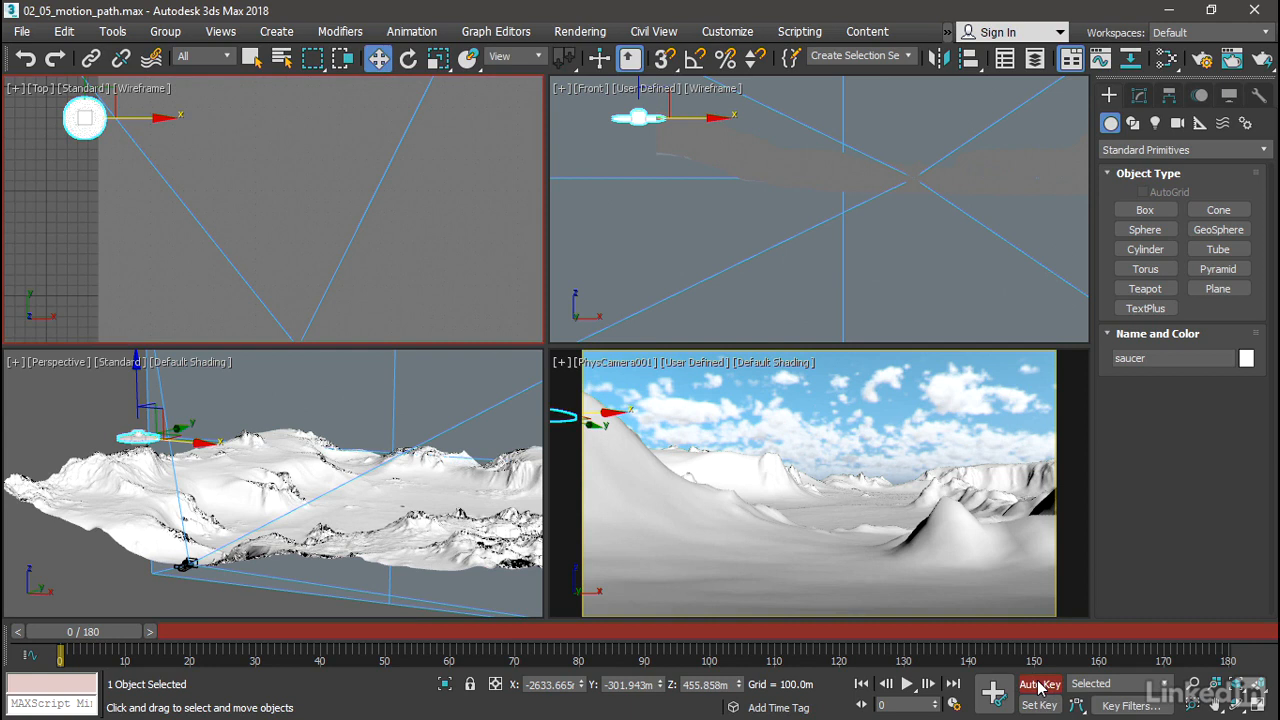
pyautogui.click(953, 685)
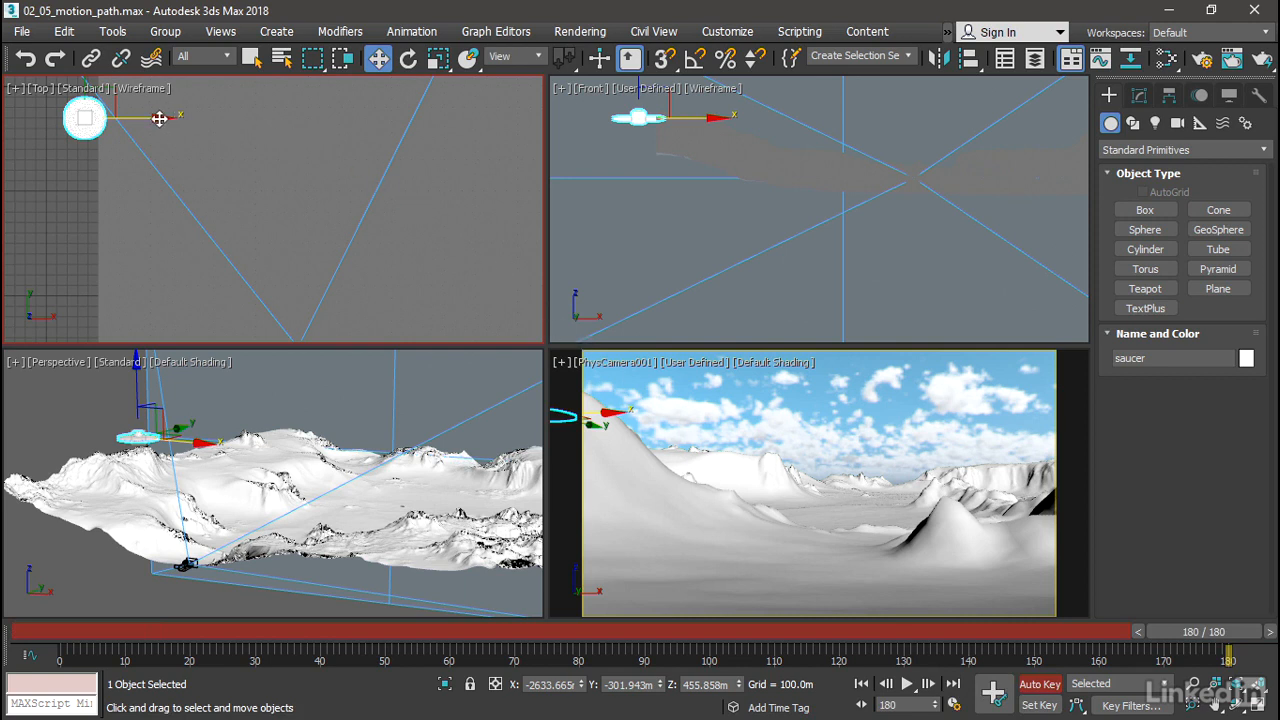
pyautogui.moveTo(159, 118); pyautogui.dragTo(517, 158)
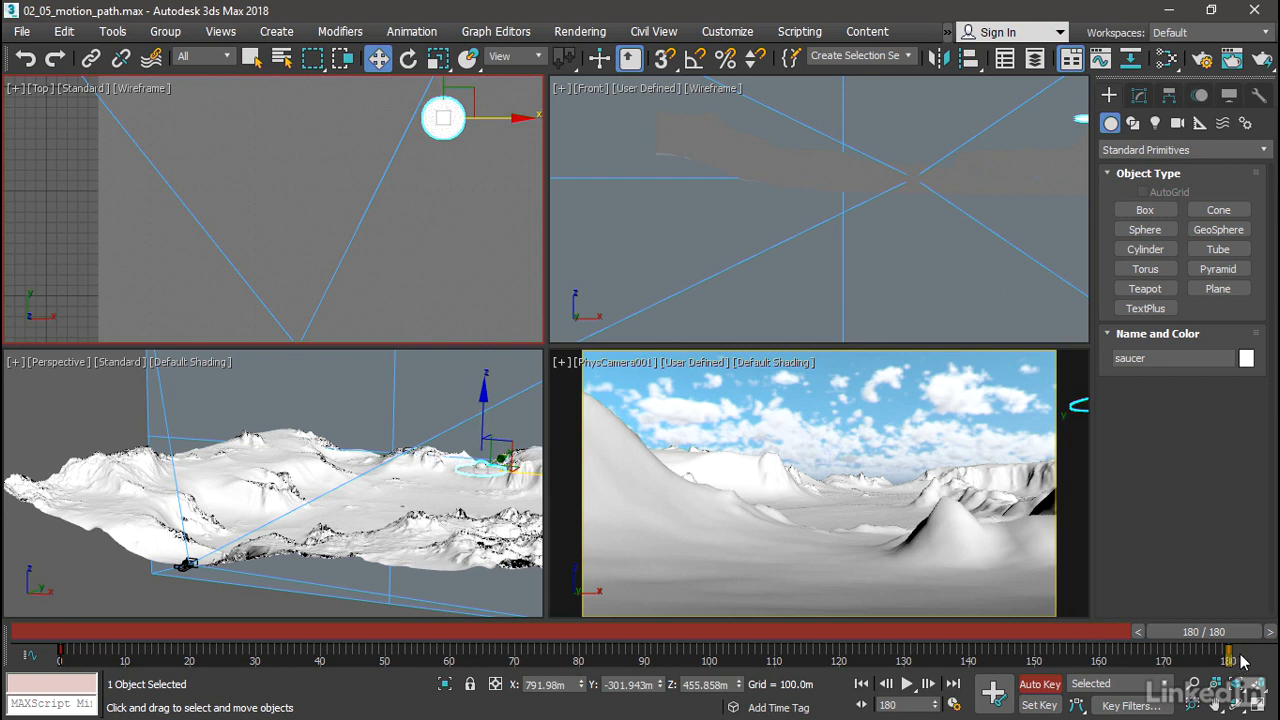
pyautogui.click(1040, 686)
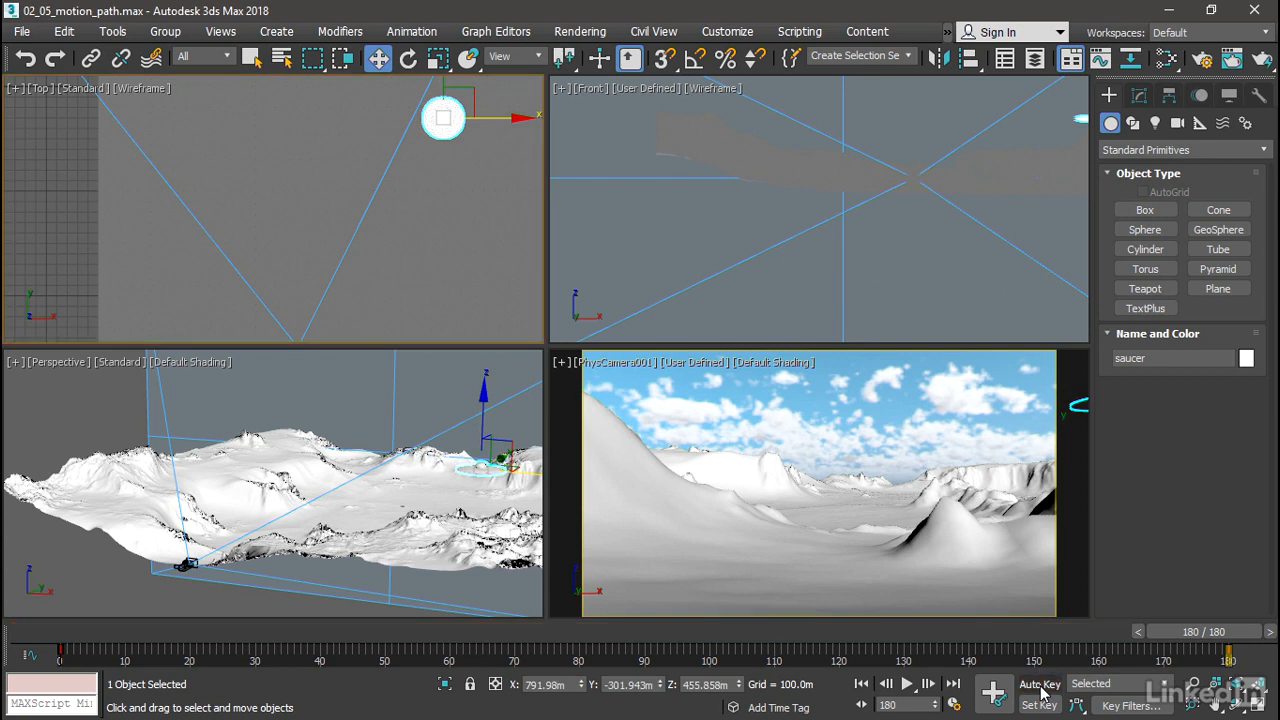
# - Play back the saucer's animation from the first frame and return to frame 0
pyautogui.click(861, 684)
pyautogui.click(906, 685)
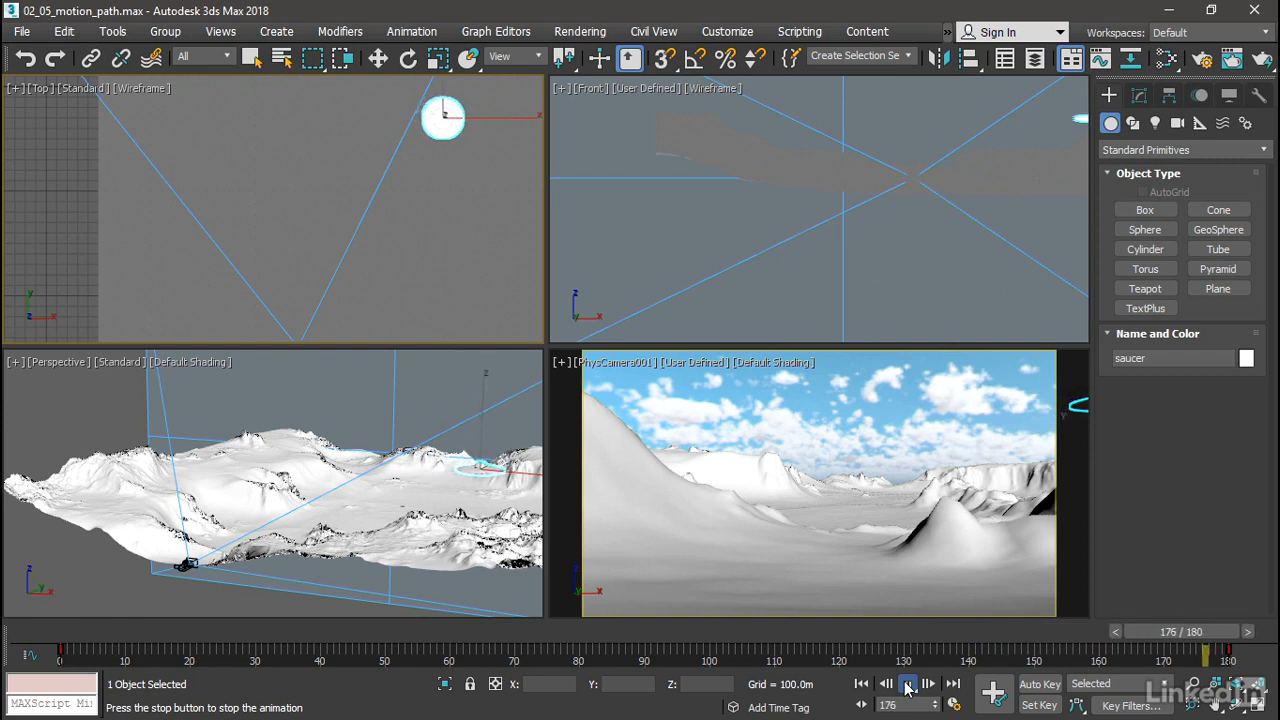
pyautogui.click(907, 686)
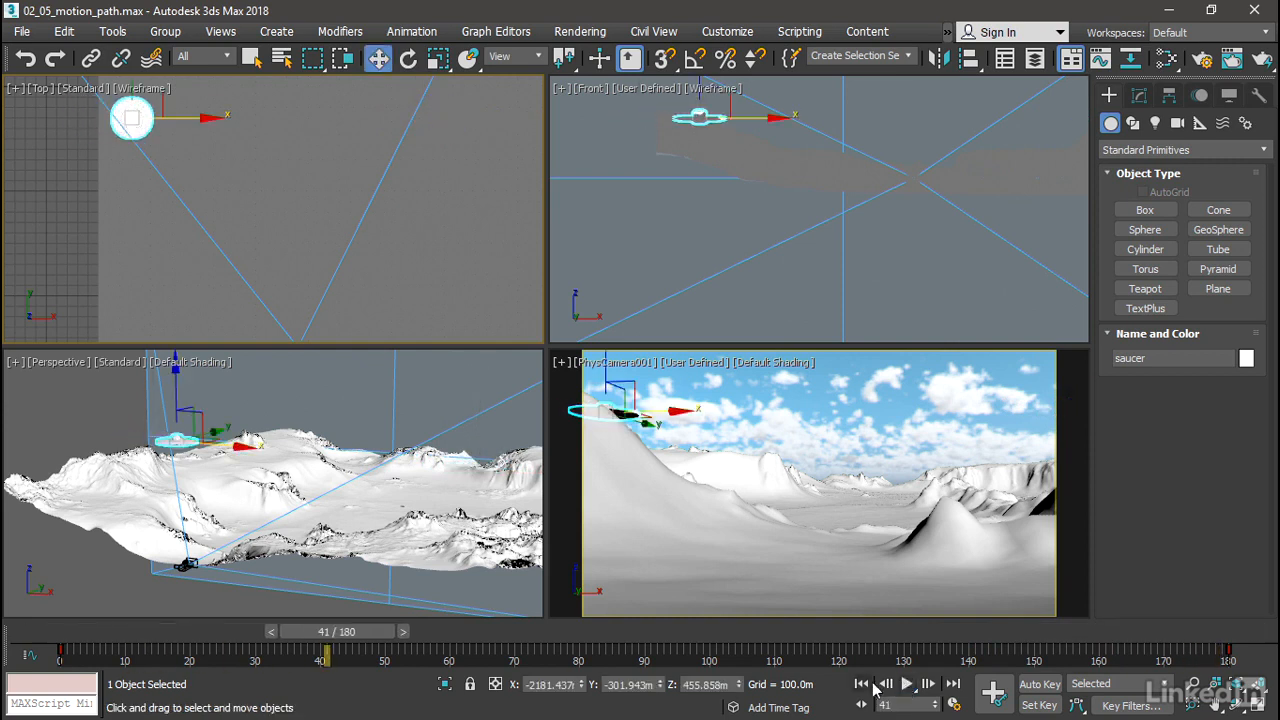
pyautogui.click(862, 685)
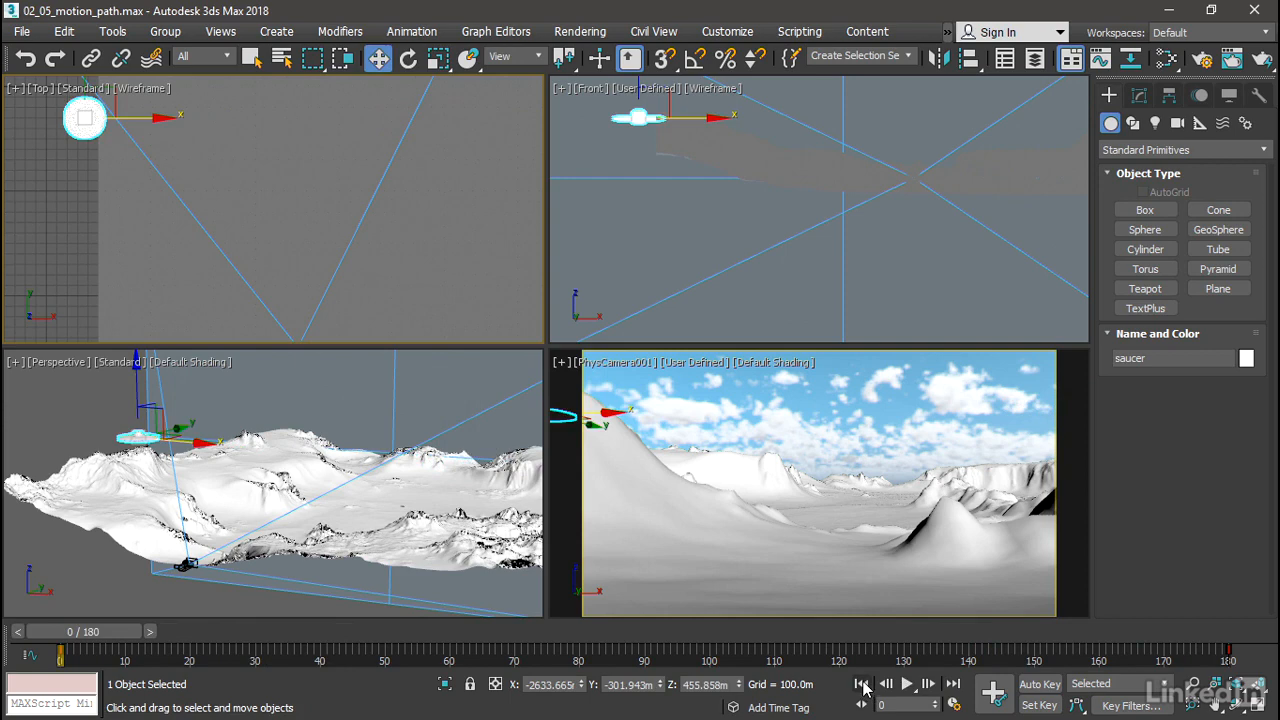
# - Open the Curve Editor for the saucer, fit its position curves in view, and move the window clear of the command panel
pyautogui.click(1100, 60)
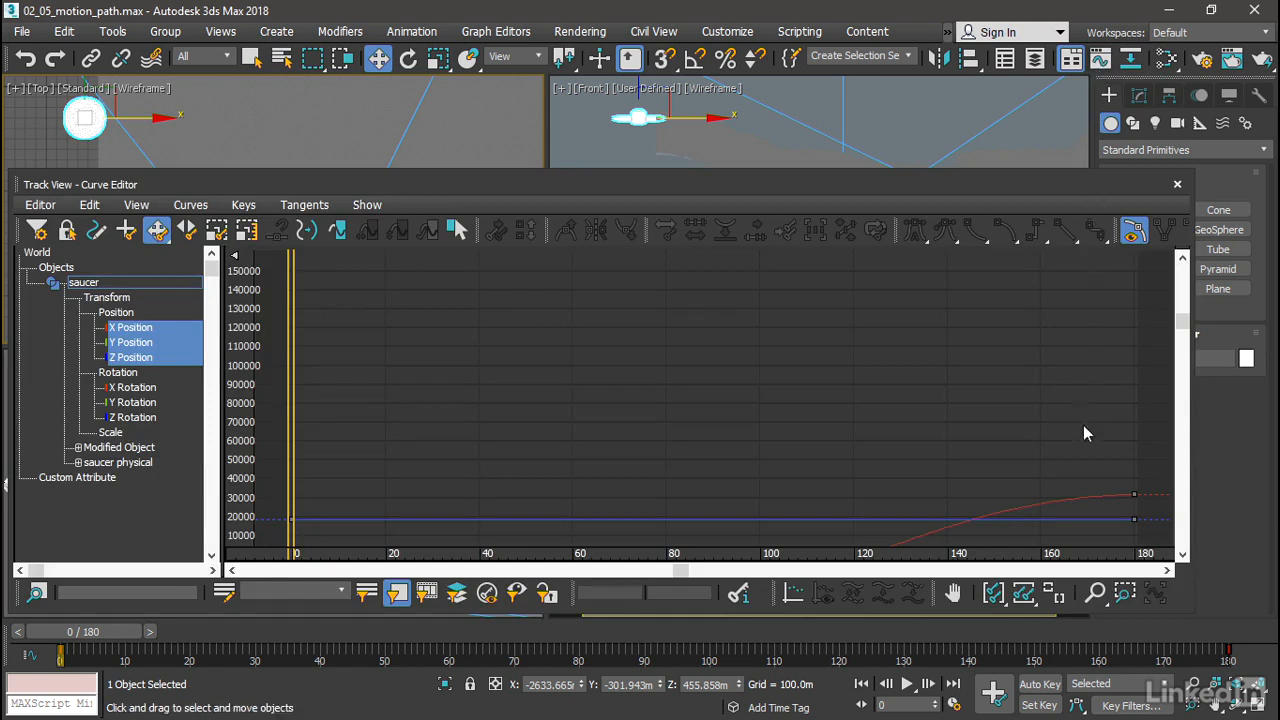
pyautogui.click(1057, 594)
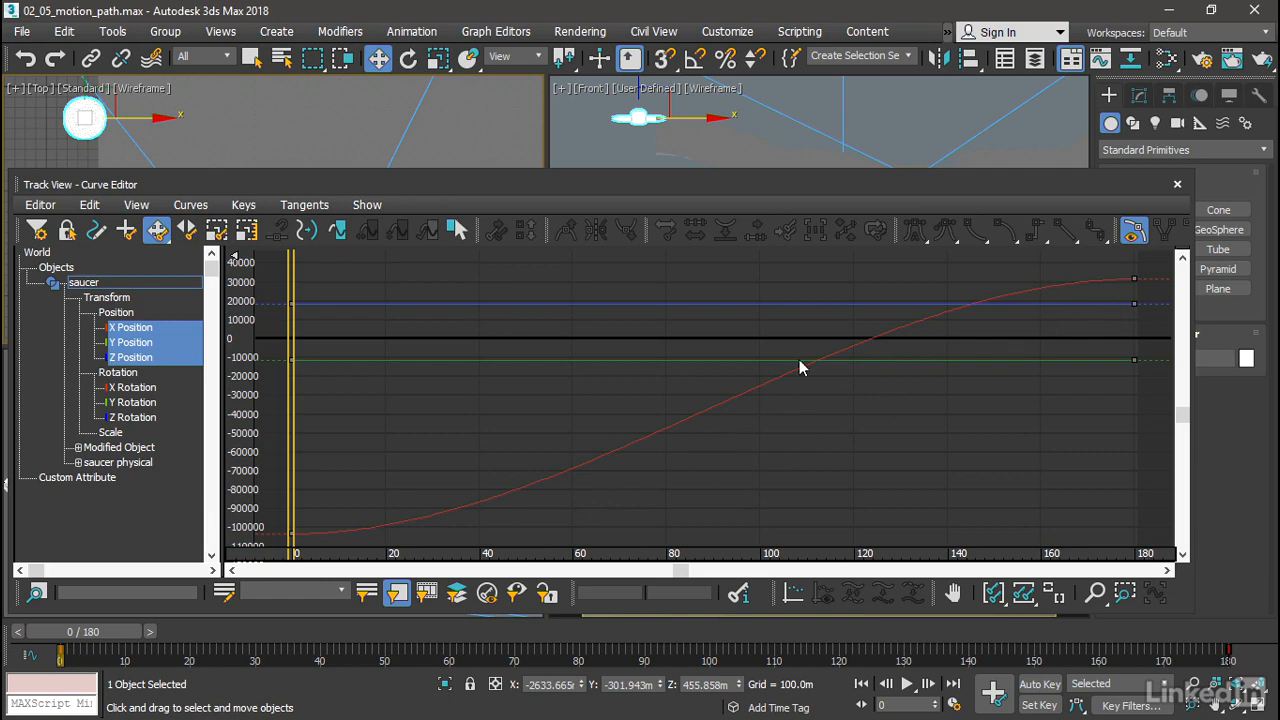
pyautogui.moveTo(897, 184); pyautogui.dragTo(761, 225)
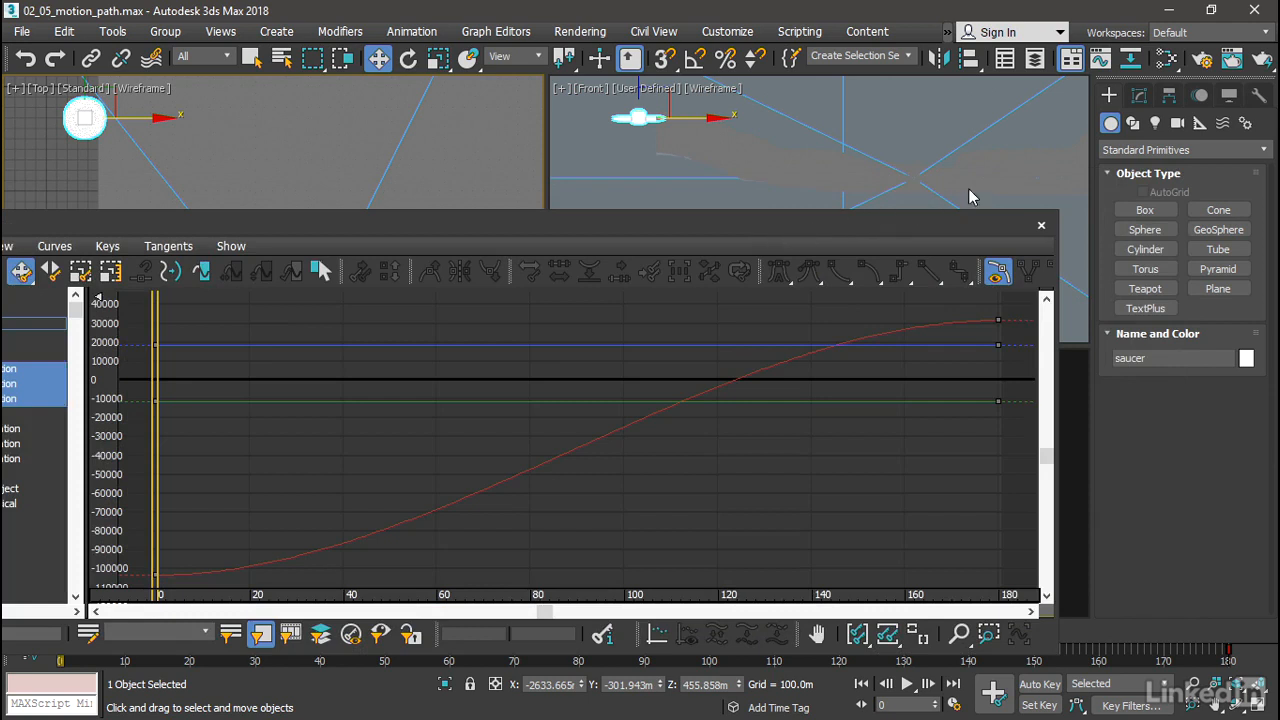
# - Display the saucer's motion path and scrub to frame 40 to examine the frame tick spacing in the Top view
pyautogui.click(1201, 95)
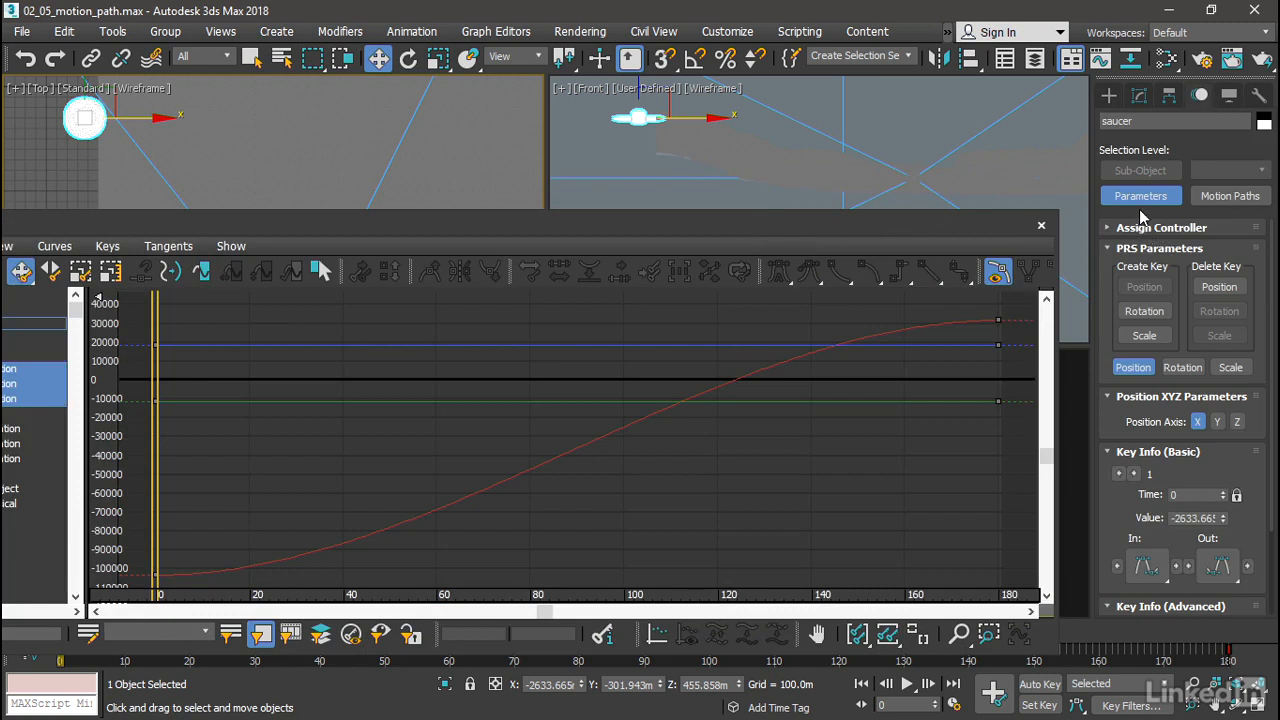
pyautogui.click(1230, 196)
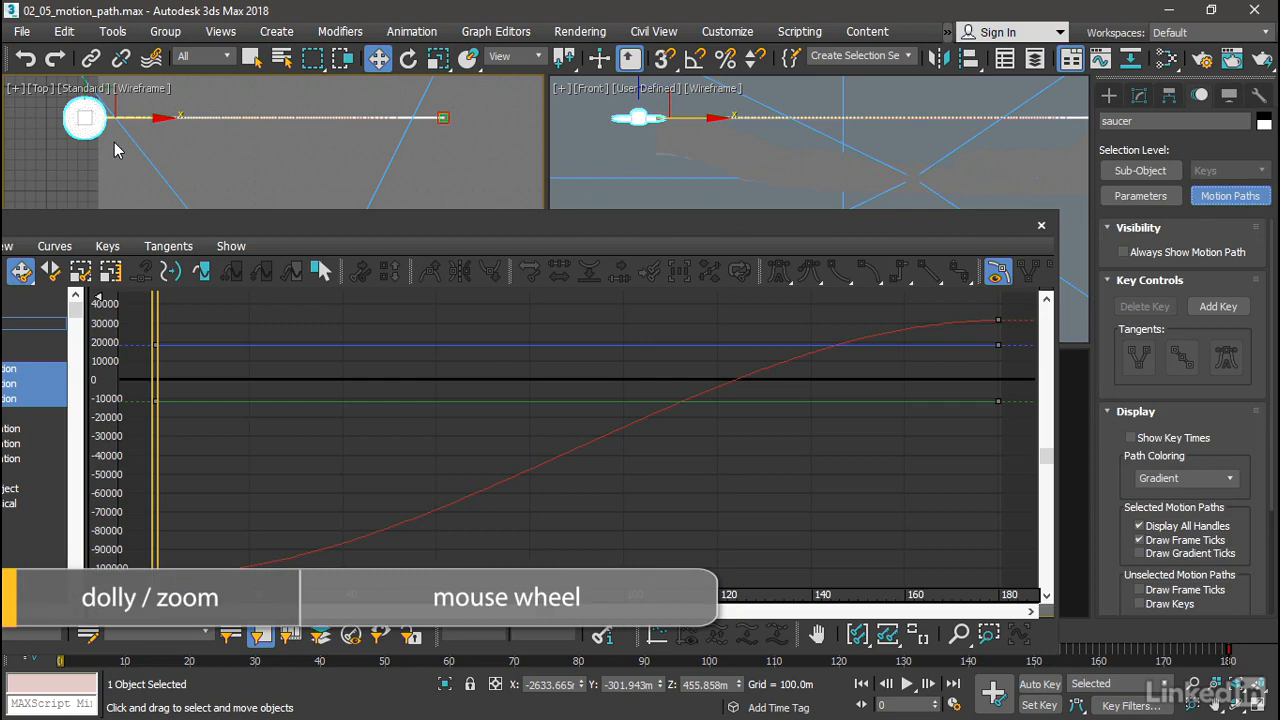
pyautogui.scroll(6, 125, 155)
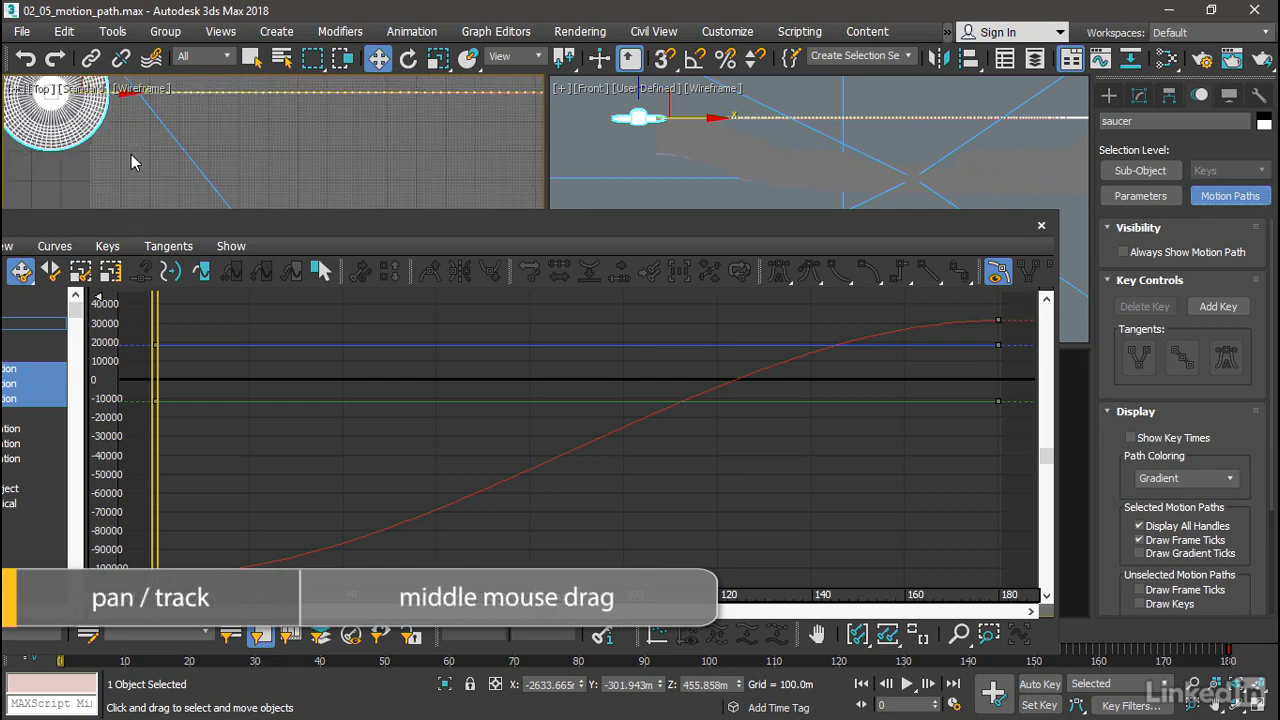
pyautogui.moveTo(131, 155); pyautogui.dragTo(310, 149, button='middle')
pyautogui.scroll(2, 310, 149)
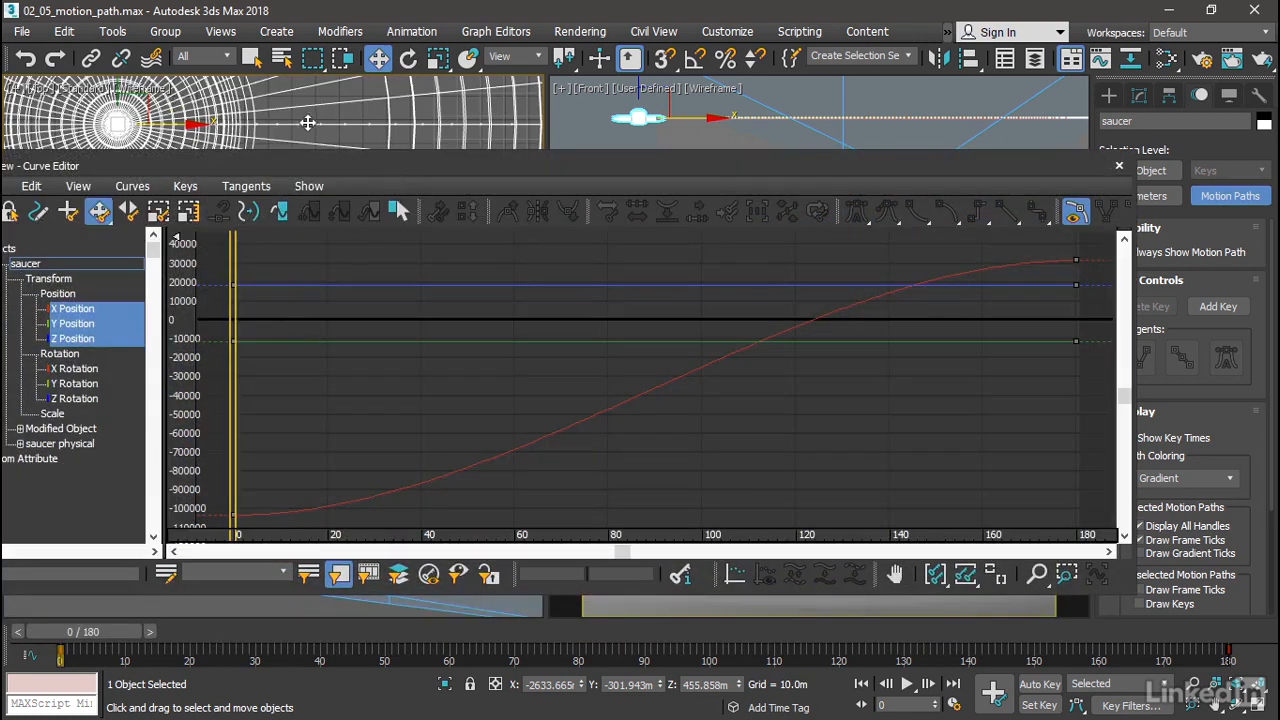
pyautogui.moveTo(80, 636); pyautogui.dragTo(322, 640)
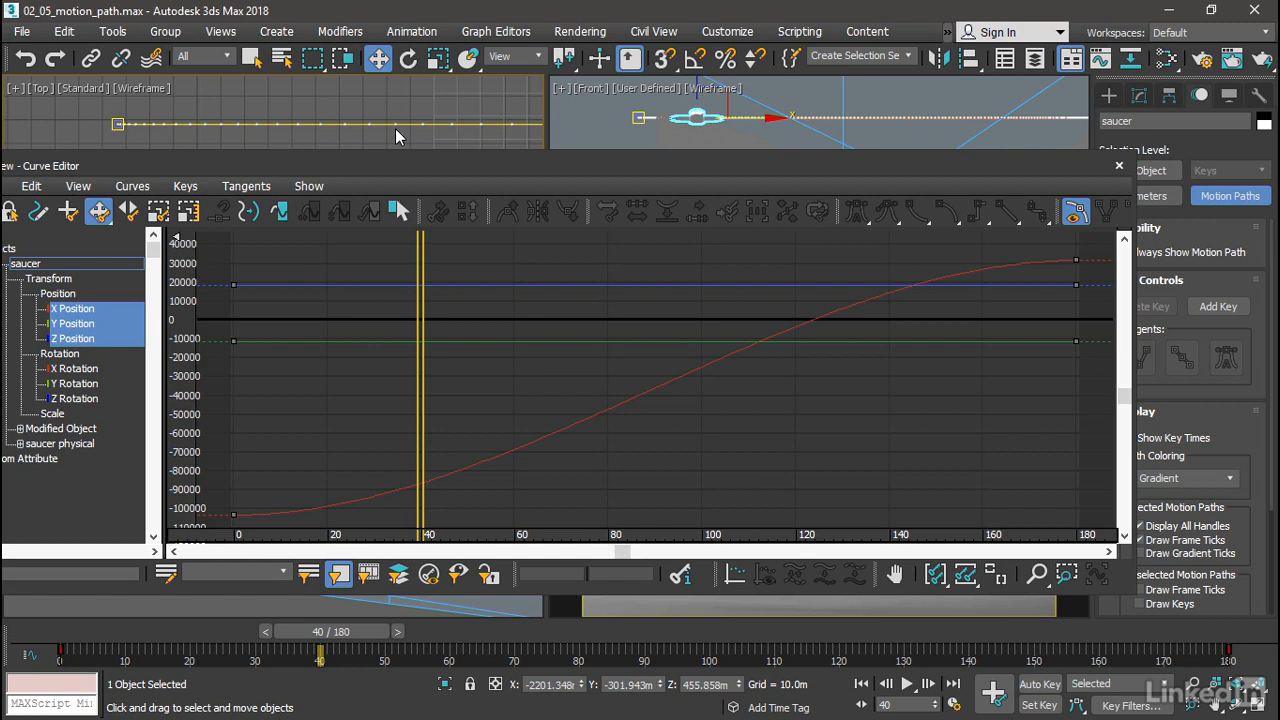
# - Set all of the saucer's position keys to linear tangents, convert them to spline tangents, and close the Curve Editor
pyautogui.moveTo(1094, 241); pyautogui.dragTo(224, 530)
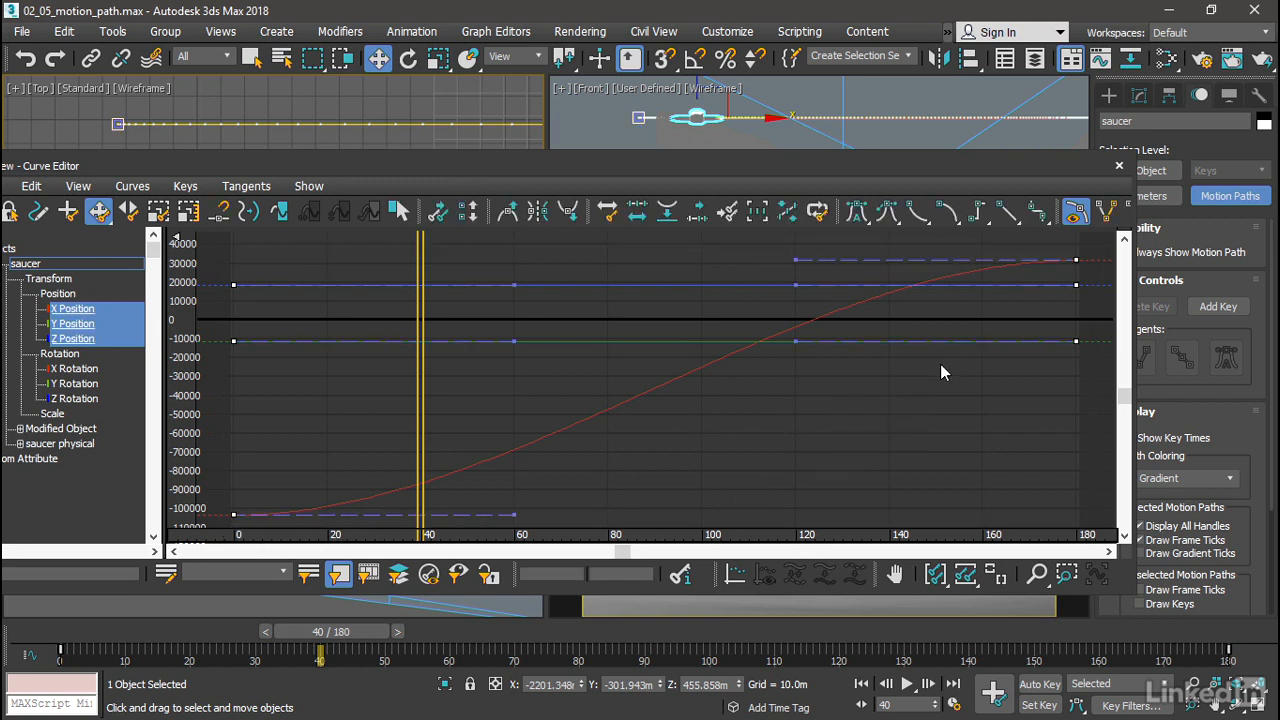
pyautogui.click(1006, 215)
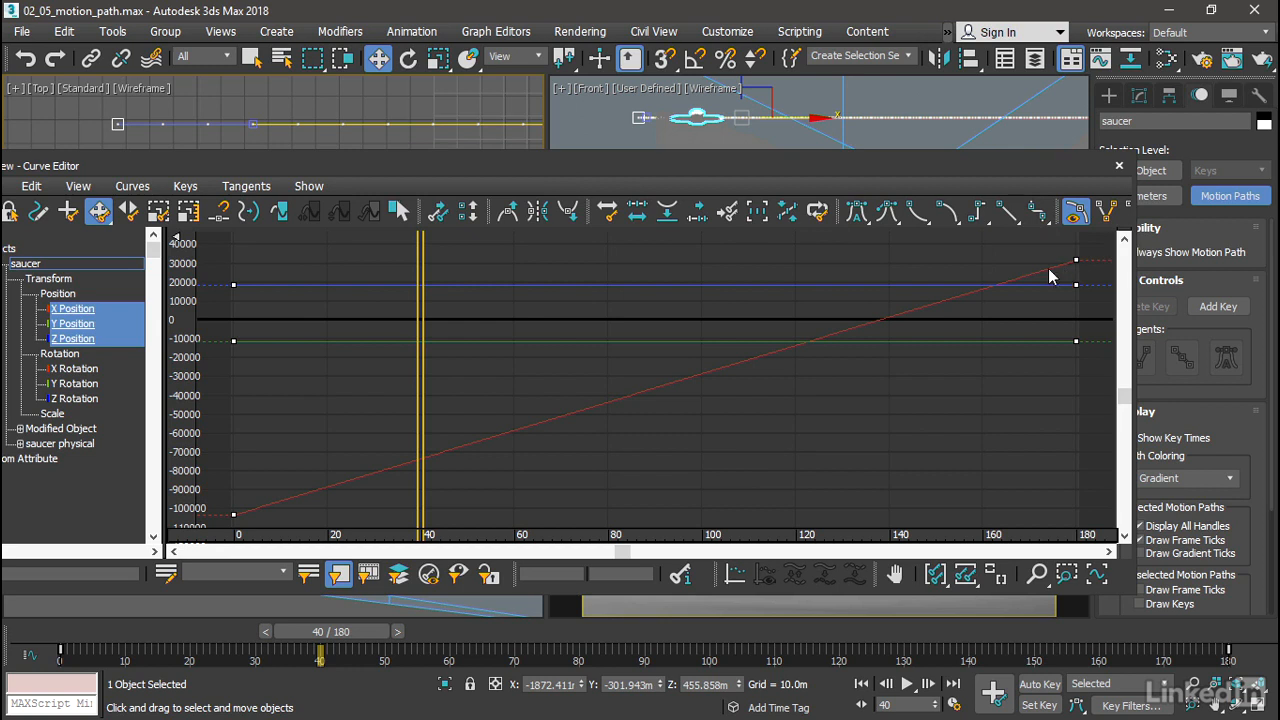
pyautogui.click(888, 214)
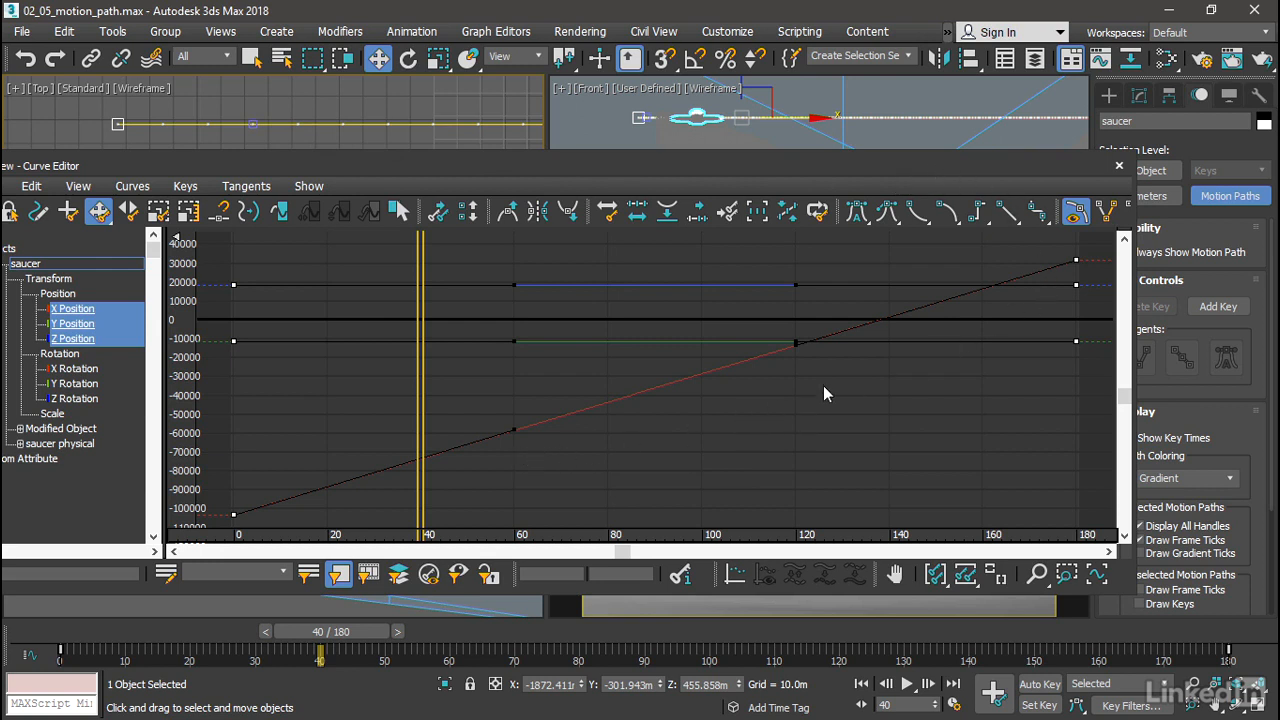
pyautogui.click(1119, 168)
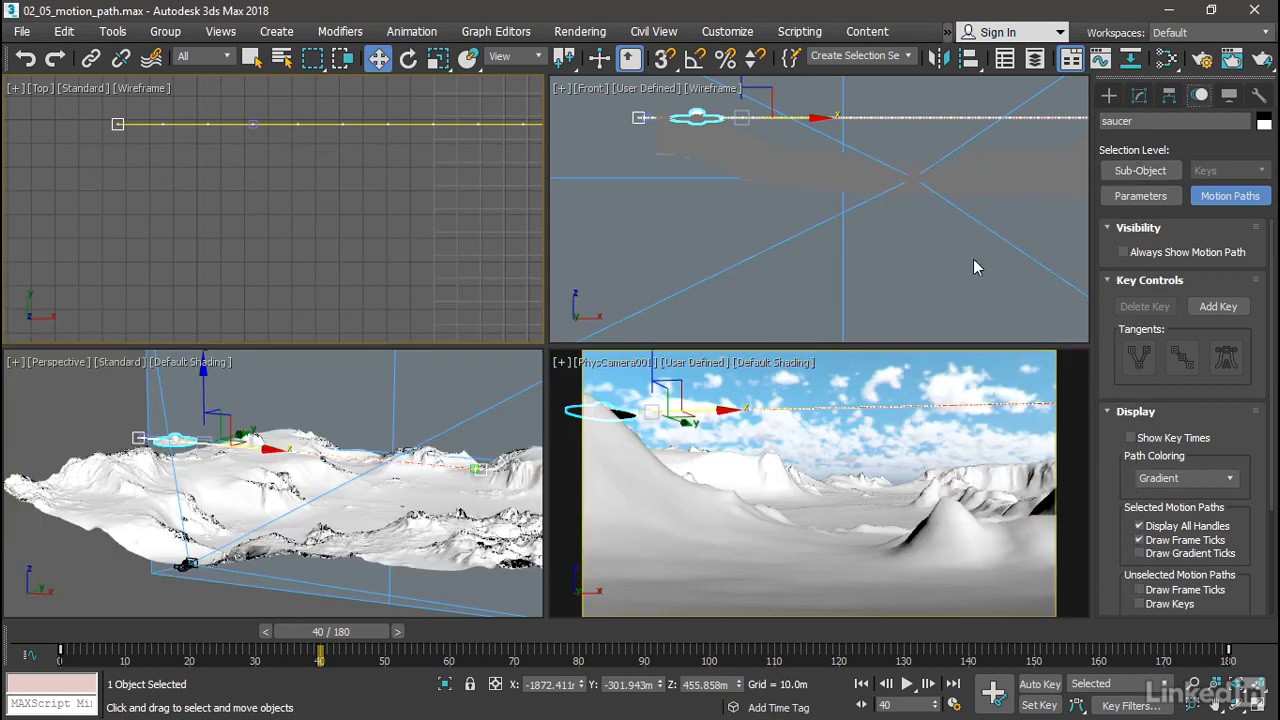
# - Play back the saucer's animation from frame 0 and scrub its opening frames along the path in the Top view
pyautogui.click(861, 684)
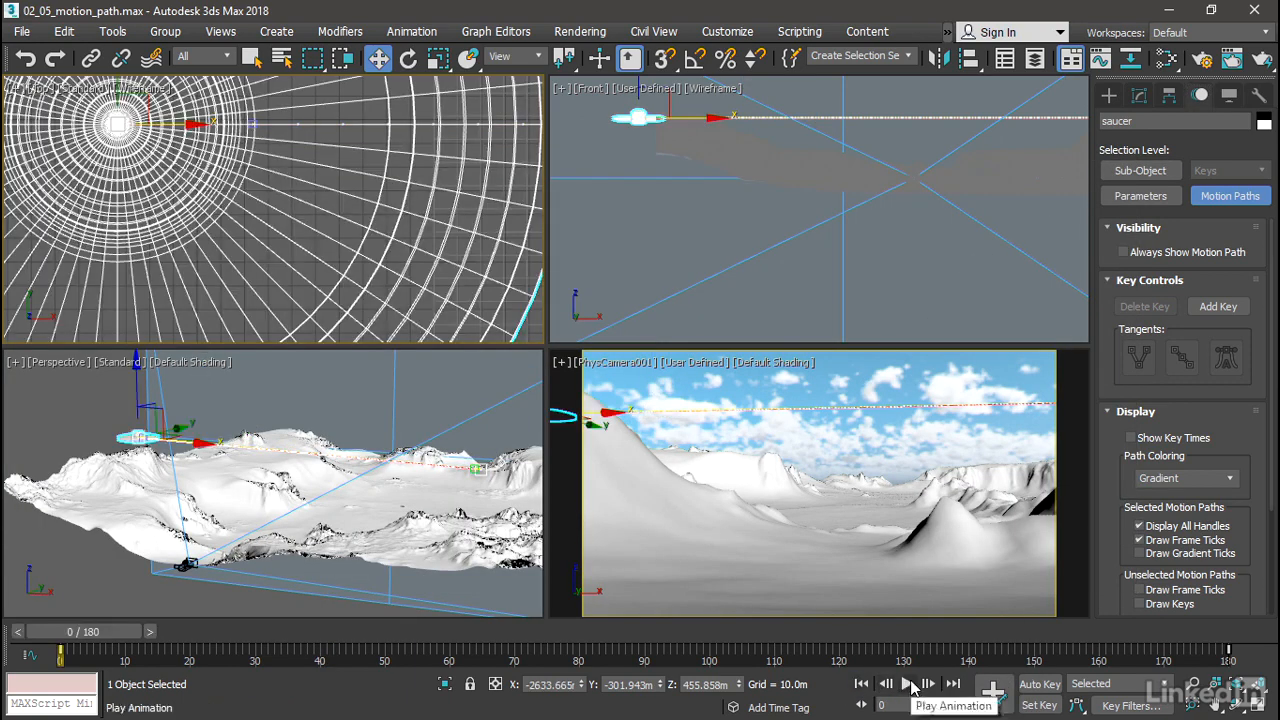
pyautogui.click(908, 684)
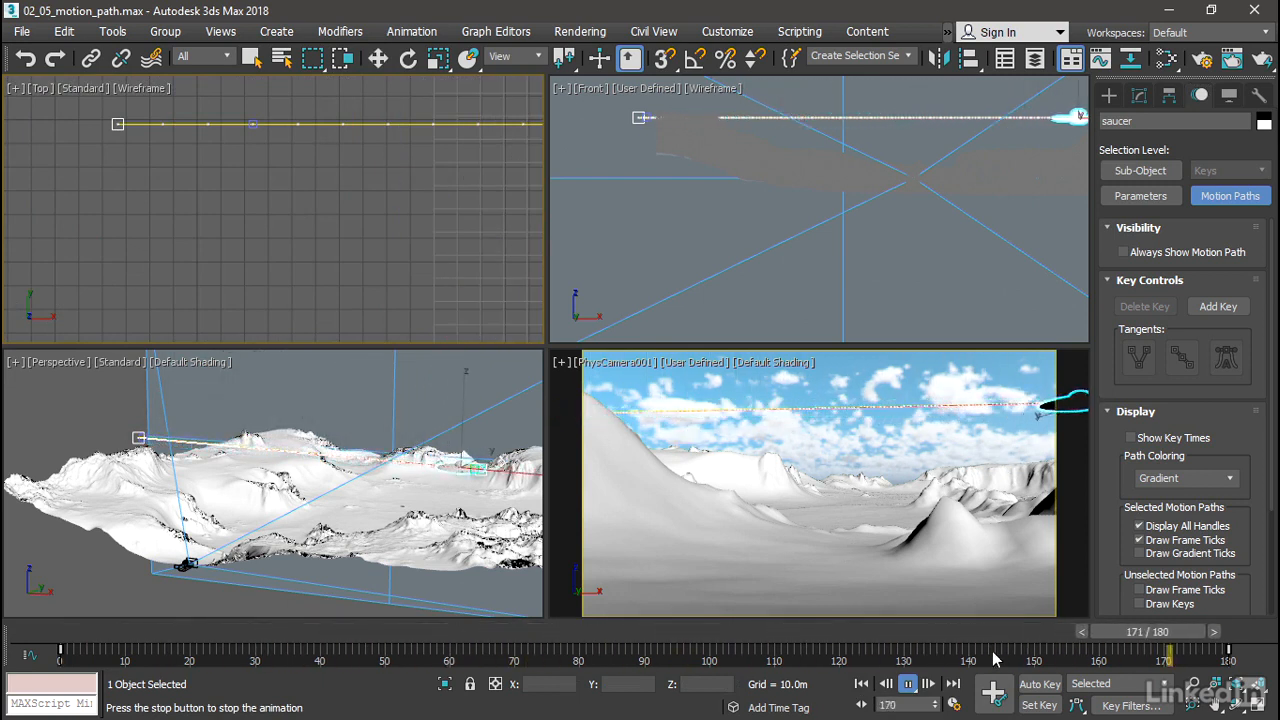
pyautogui.click(908, 685)
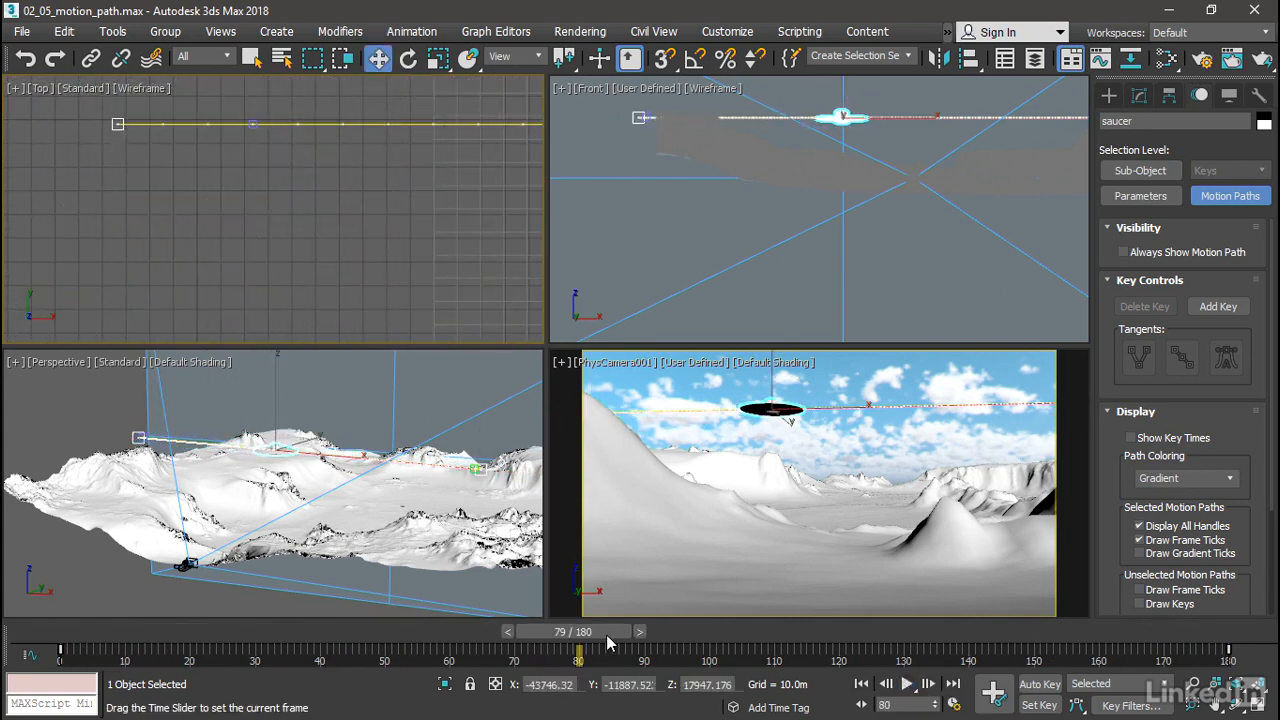
pyautogui.moveTo(607, 637); pyautogui.dragTo(57, 590)
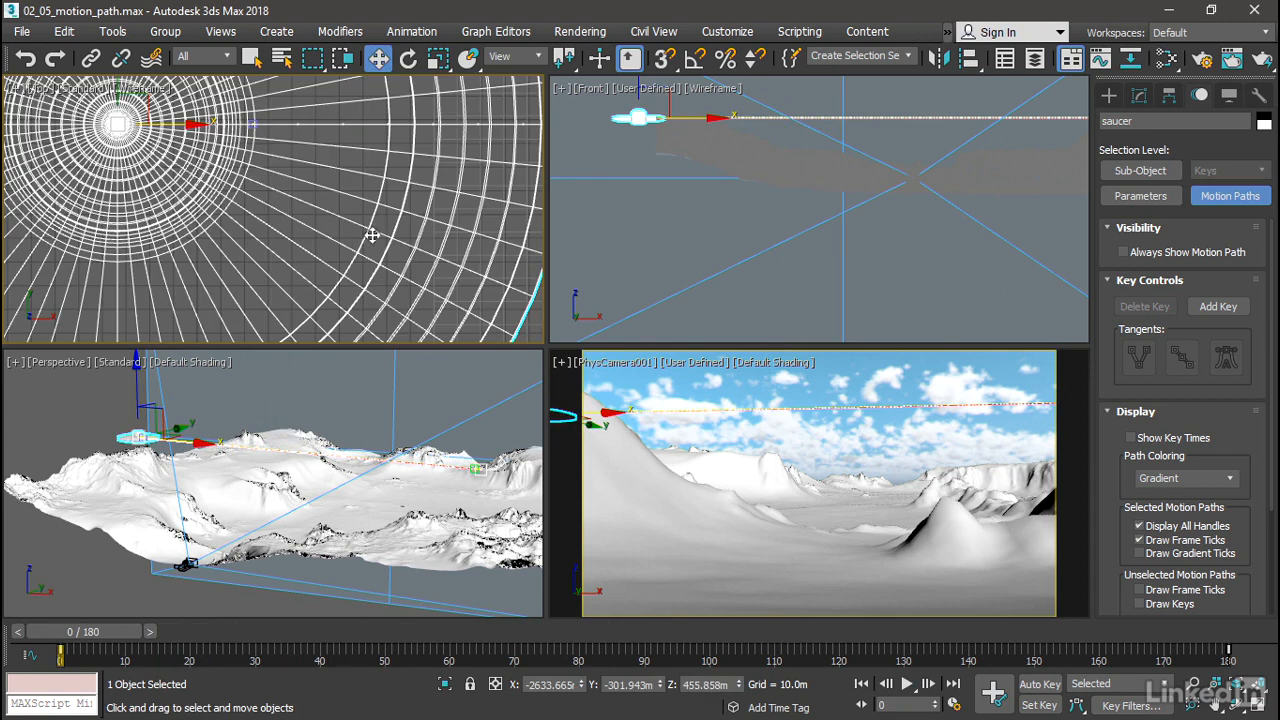
pyautogui.scroll(-10, 371, 235)
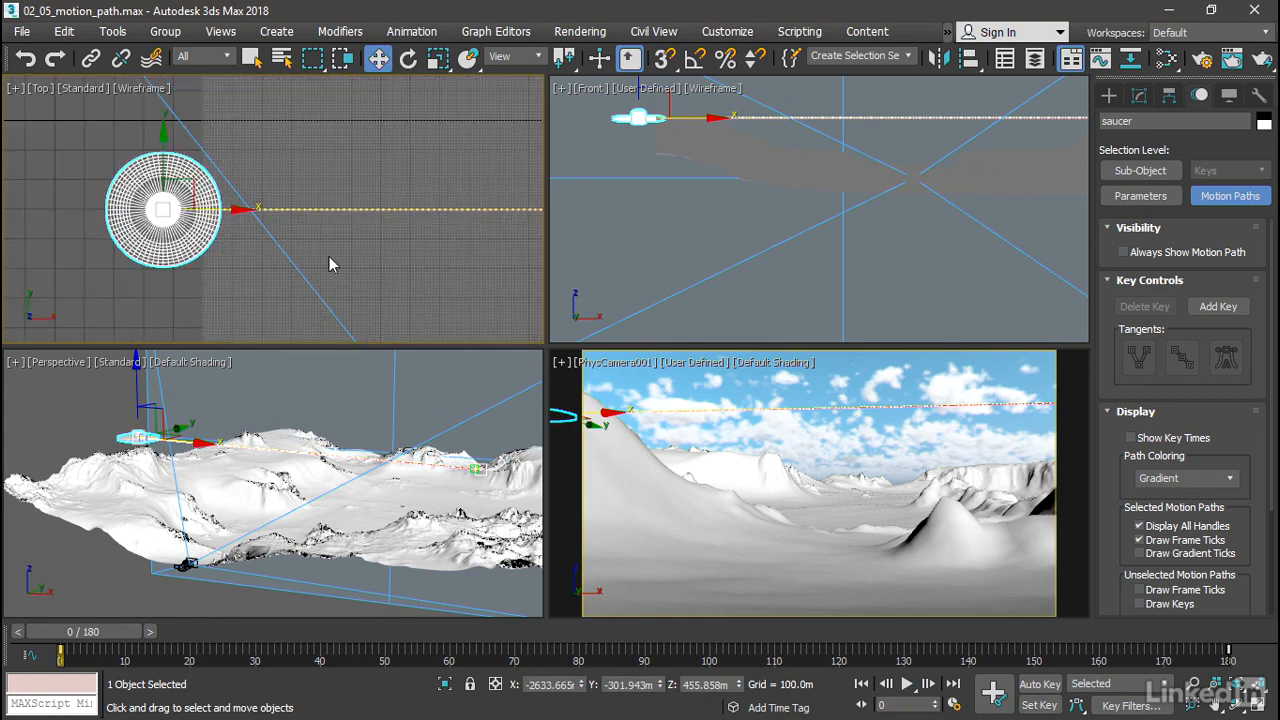
pyautogui.moveTo(330, 264); pyautogui.dragTo(272, 255, button='middle')
pyautogui.moveTo(110, 632); pyautogui.dragTo(238, 656)
pyautogui.press('w')
pyautogui.press('Home')
pyautogui.press('w')
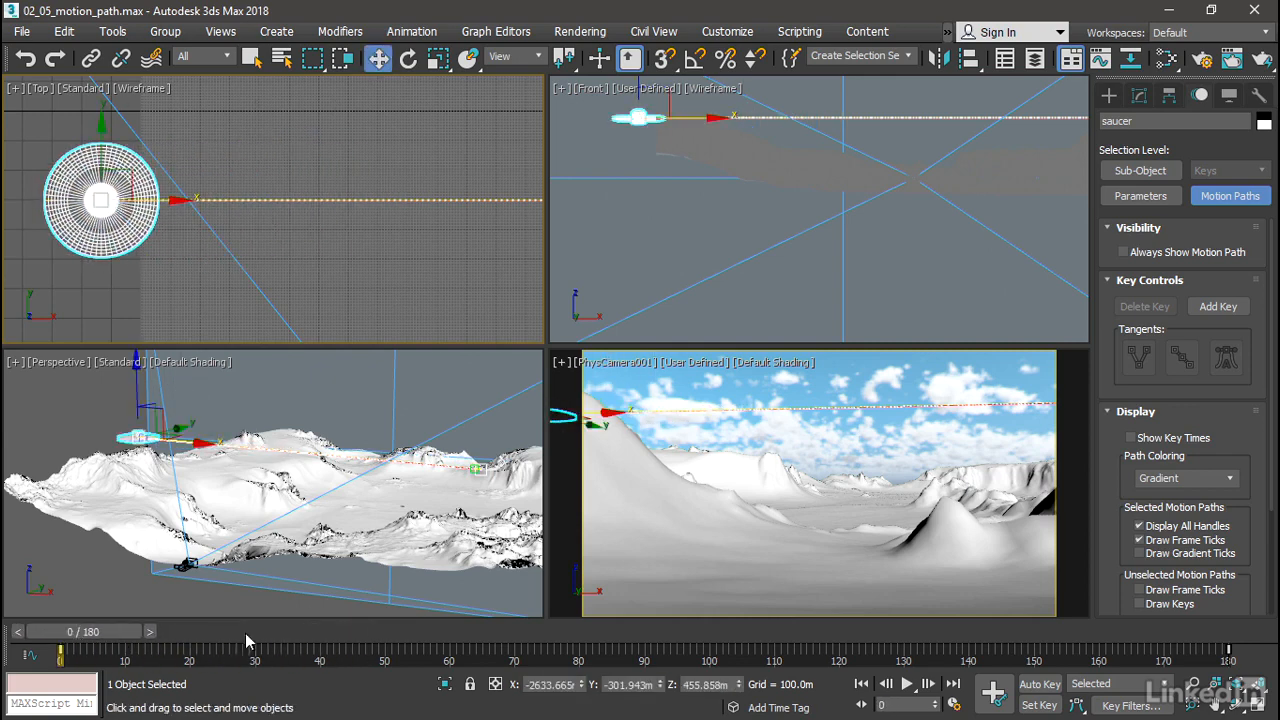
# - Add a key to the saucer's motion path about midway along it in the Top view, near frame 95
pyautogui.scroll(-3, 489, 253)
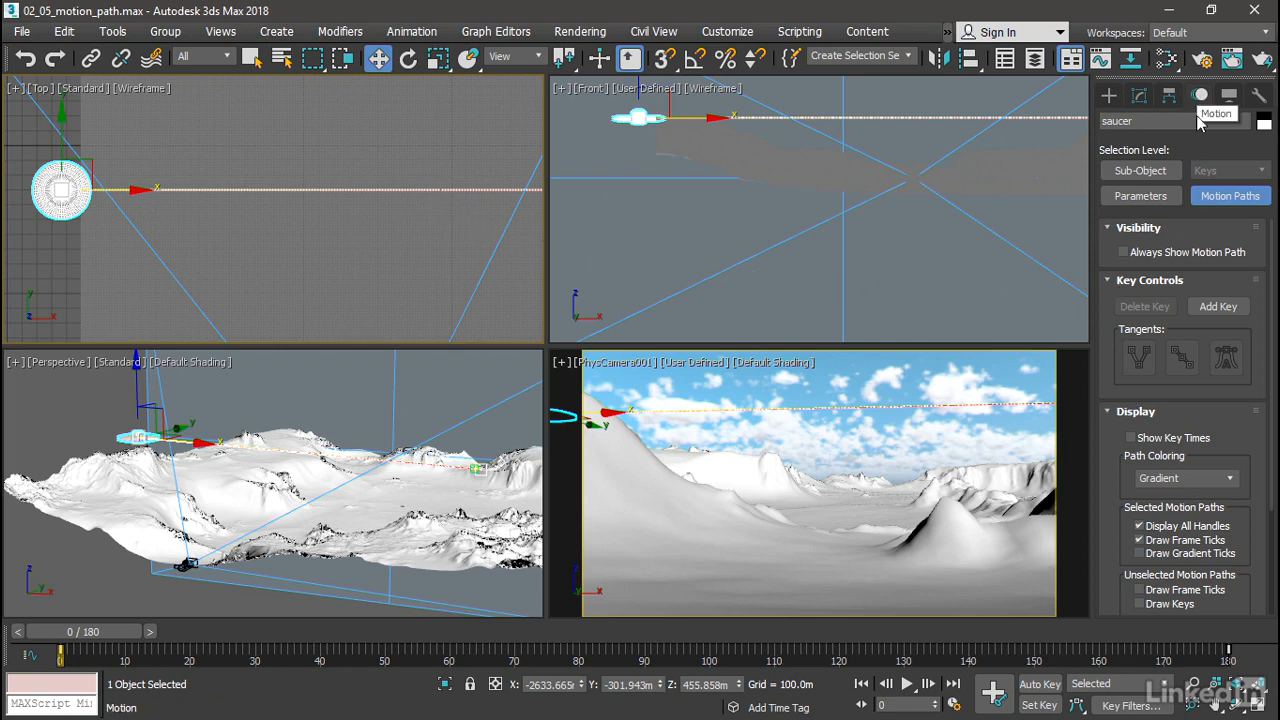
pyautogui.click(1218, 306)
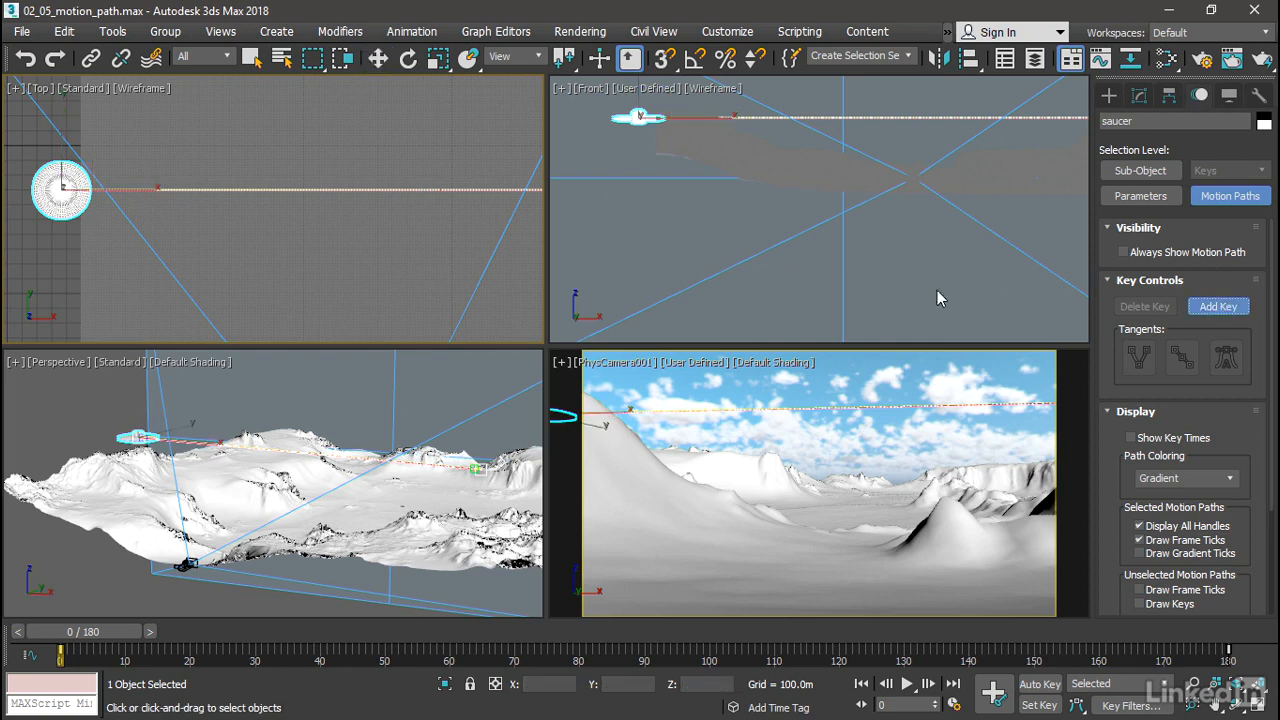
pyautogui.moveTo(313, 207)
pyautogui.mouseDown(button='middle')
pyautogui.moveTo(250, 202)
pyautogui.moveTo(304, 221)
pyautogui.mouseUp(button='middle')
pyautogui.scroll(-2, 252, 203)
pyautogui.scroll(2, 306, 223)
pyautogui.click(274, 185)
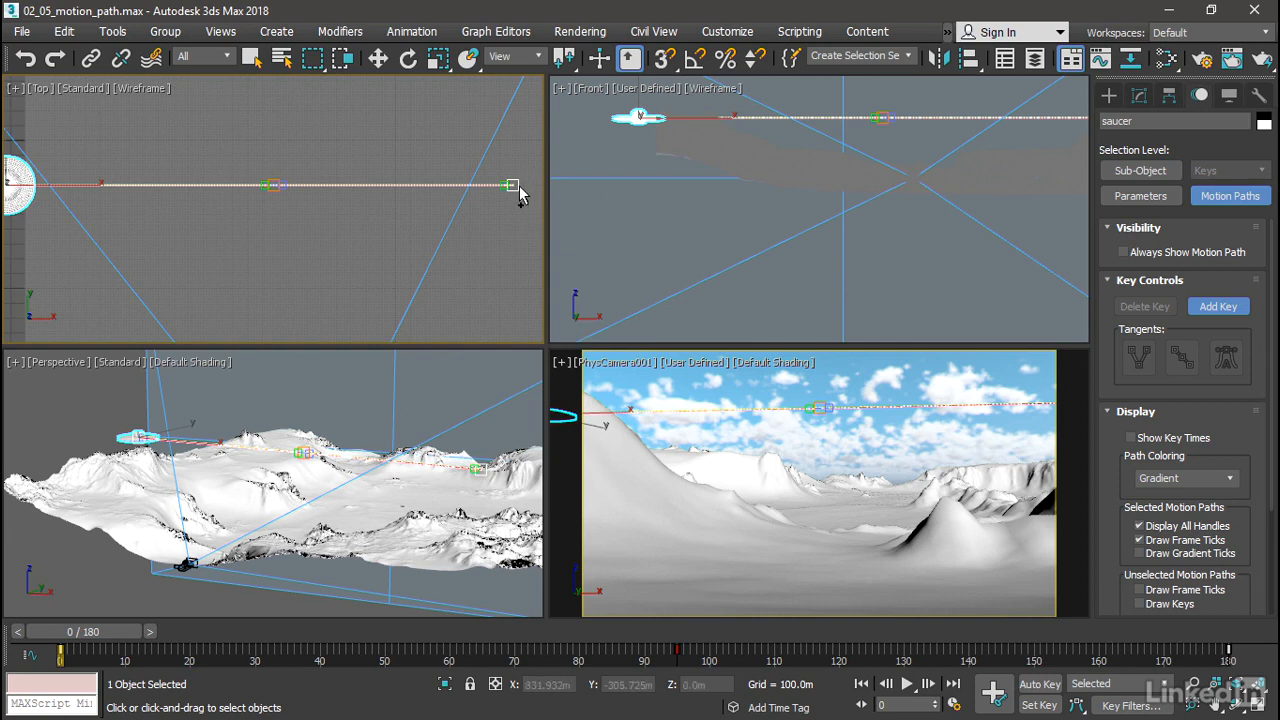
# - Select the last key of the motion path and lower it vertically by about 362 m in the Front view
pyautogui.click(378, 58)
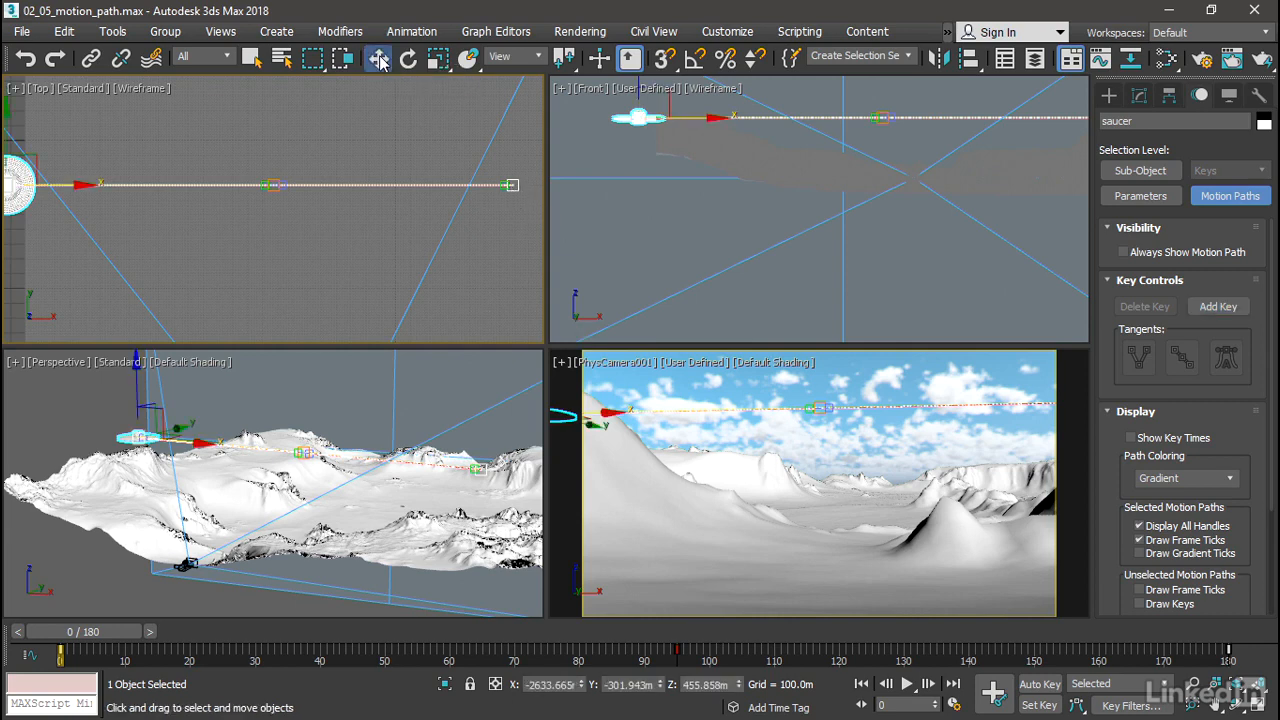
pyautogui.click(513, 185)
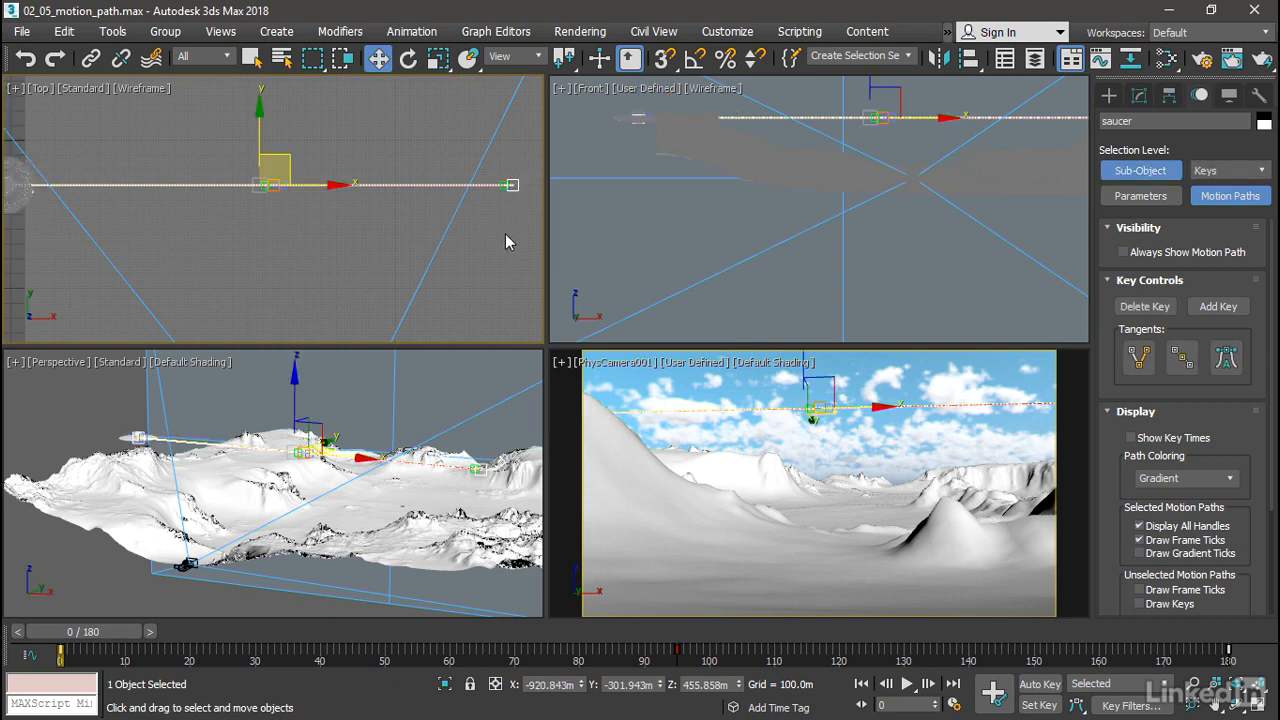
pyautogui.moveTo(503, 216); pyautogui.dragTo(425, 245, button='middle')
pyautogui.scroll(3, 438, 214)
pyautogui.scroll(3, 425, 243)
pyautogui.click(435, 216)
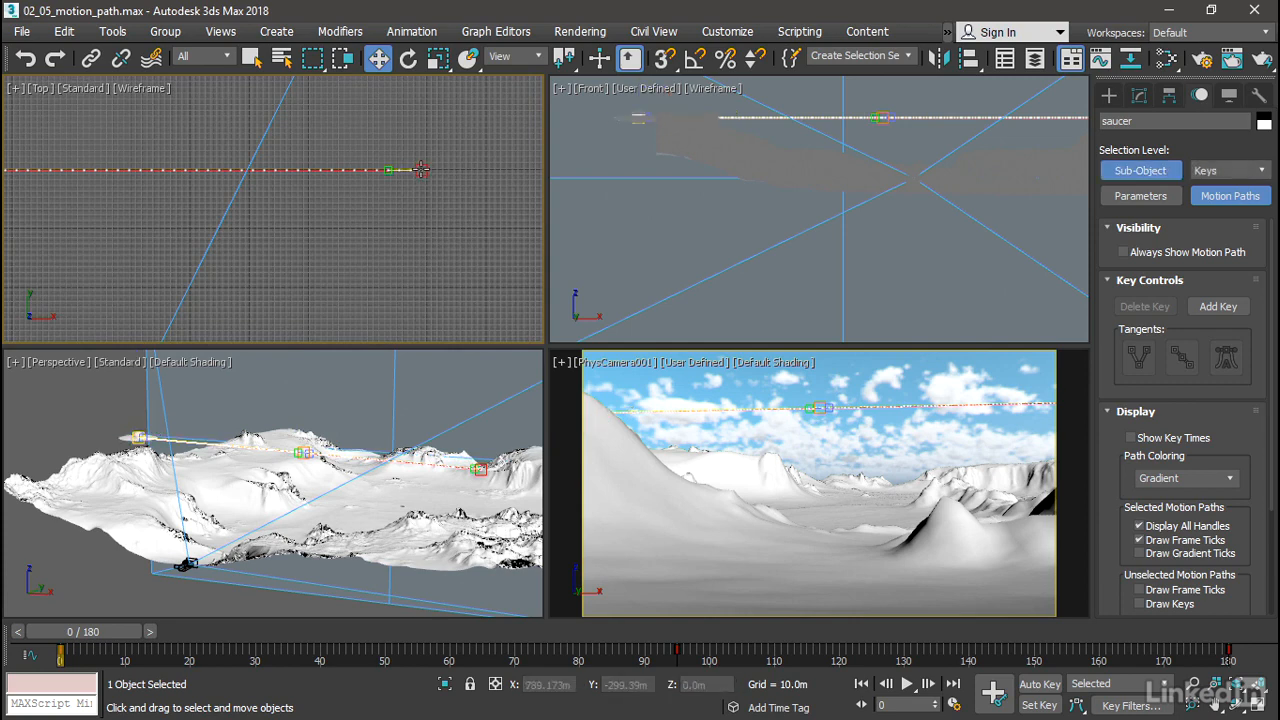
pyautogui.click(421, 170)
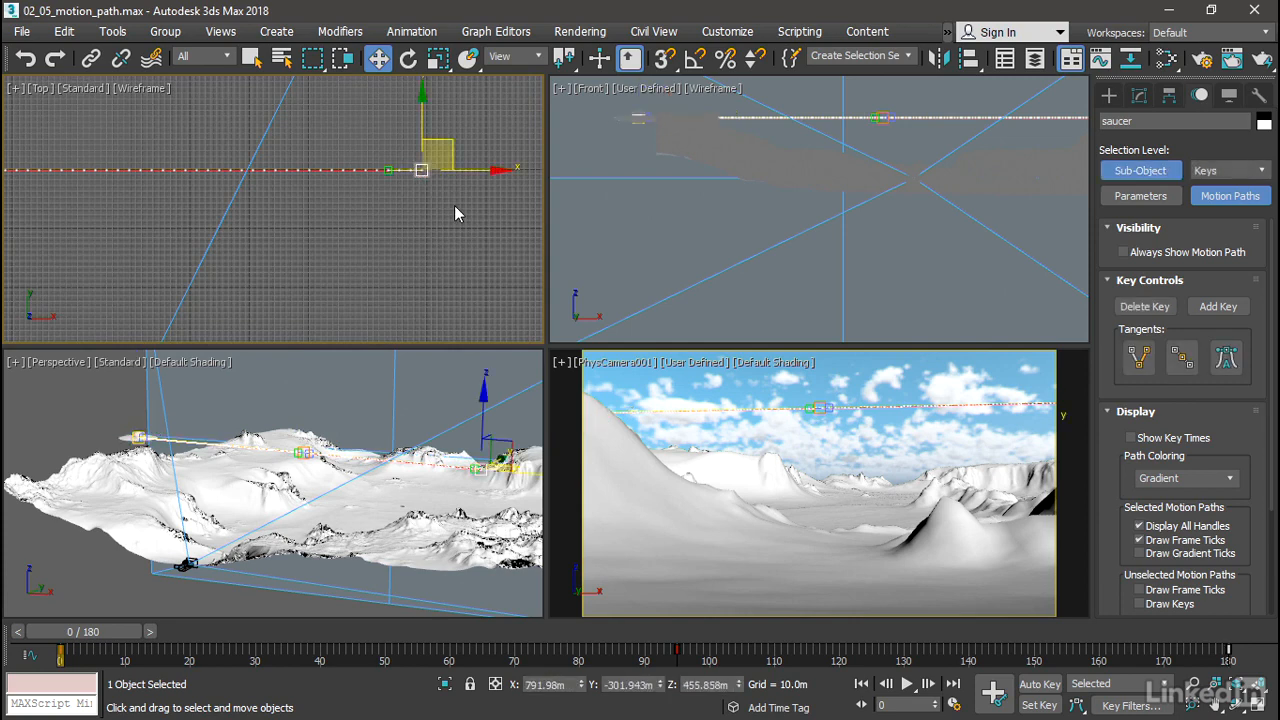
pyautogui.moveTo(952, 246); pyautogui.dragTo(660, 305, button='middle')
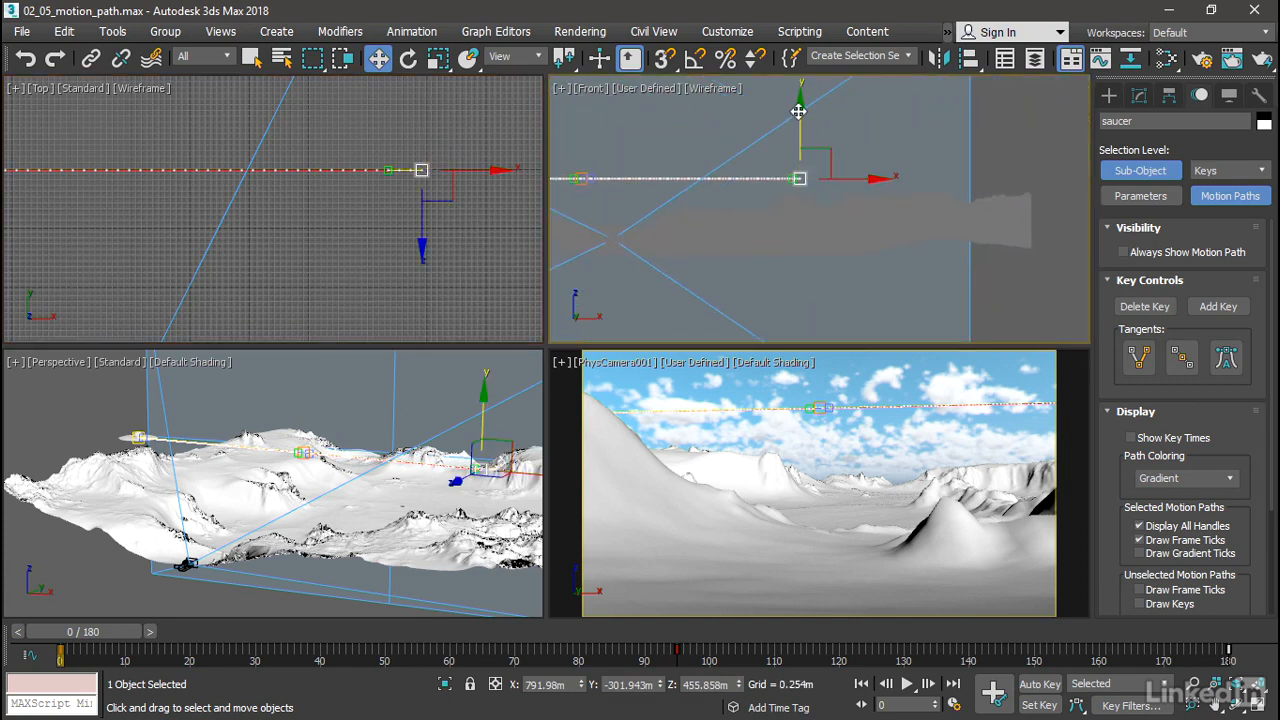
pyautogui.moveTo(800, 120); pyautogui.dragTo(799, 160)
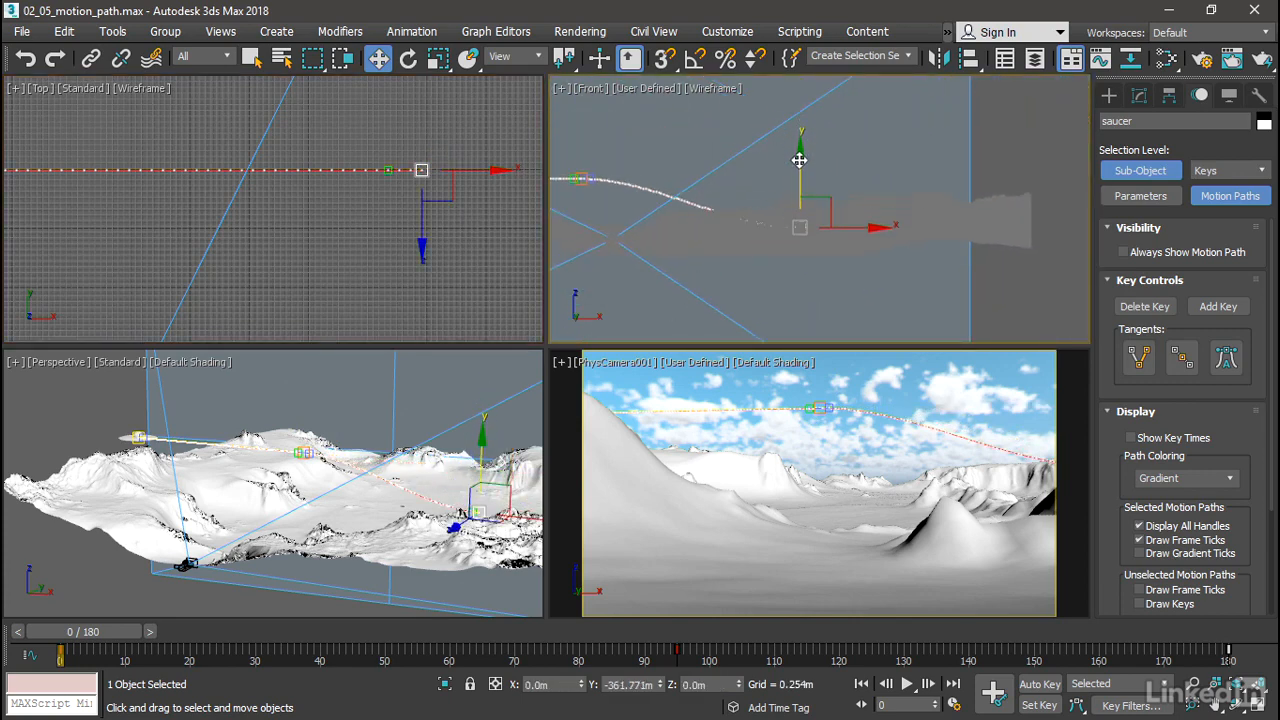
# - Lower the motion path's last key about 62 m further in the Front view, bringing it down to the mountain ridge
pyautogui.moveTo(500, 451); pyautogui.dragTo(445, 438, button='middle')
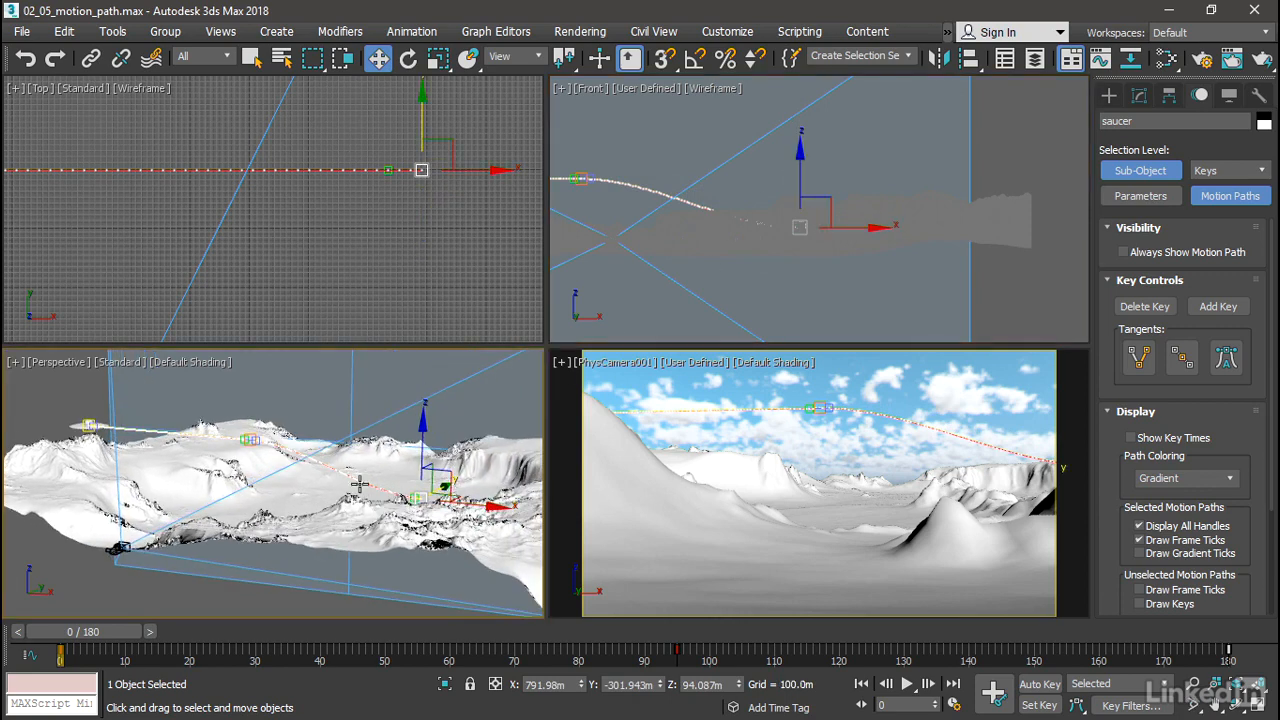
pyautogui.moveTo(360, 482); pyautogui.dragTo(360, 513, button='middle')
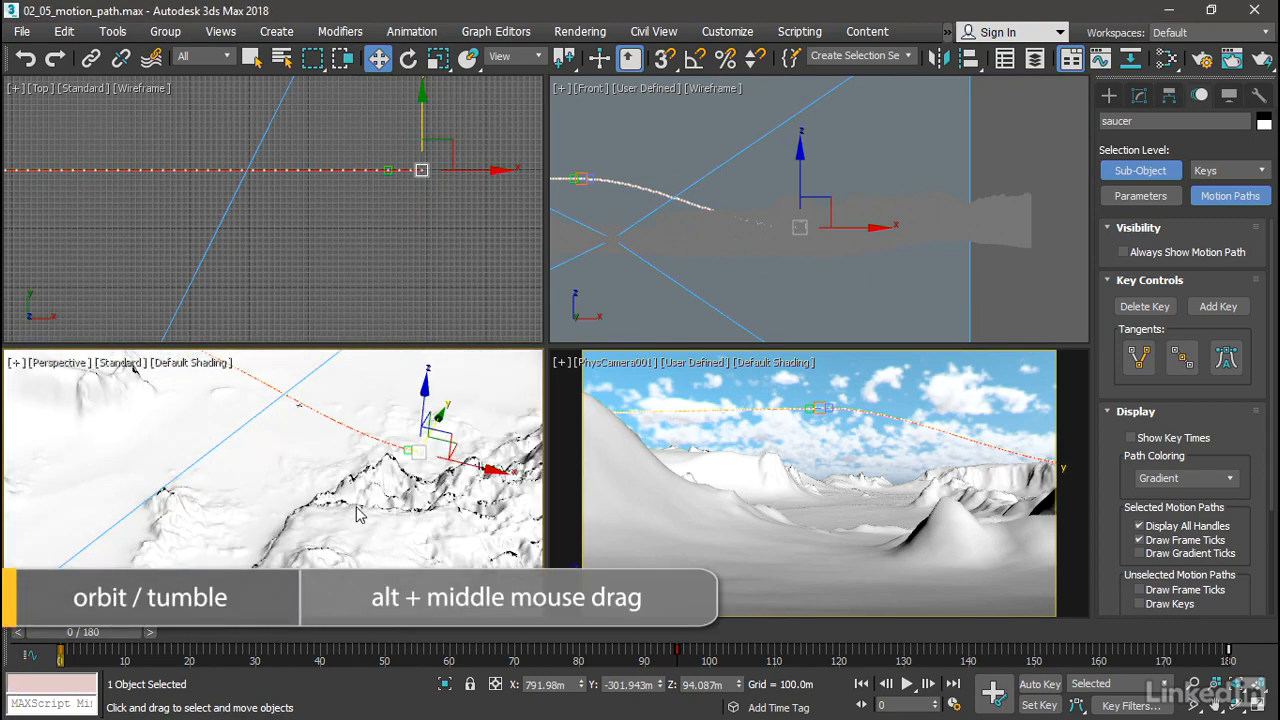
pyautogui.rightClick(823, 164)
pyautogui.moveTo(803, 161); pyautogui.dragTo(803, 169)
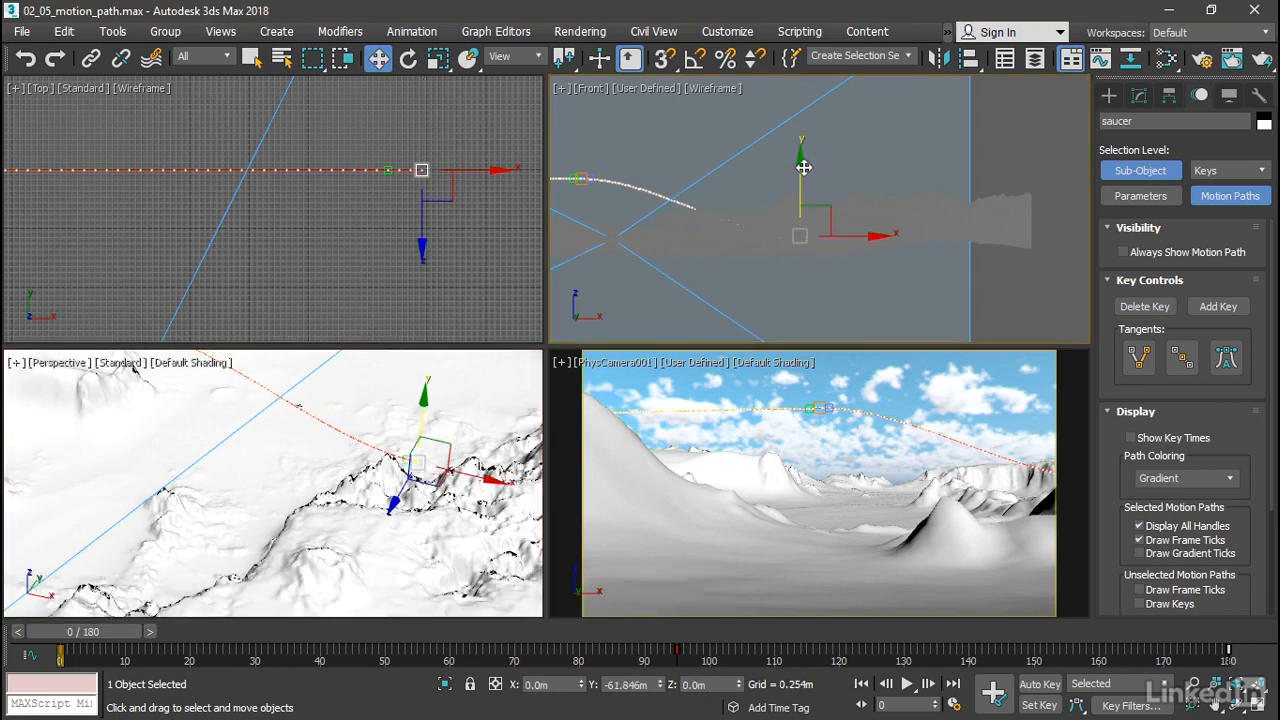
# - Raise the last key's tangent handle in the Front view to about 57 m in Z so the path descends at an angle
pyautogui.scroll(5, 772, 245)
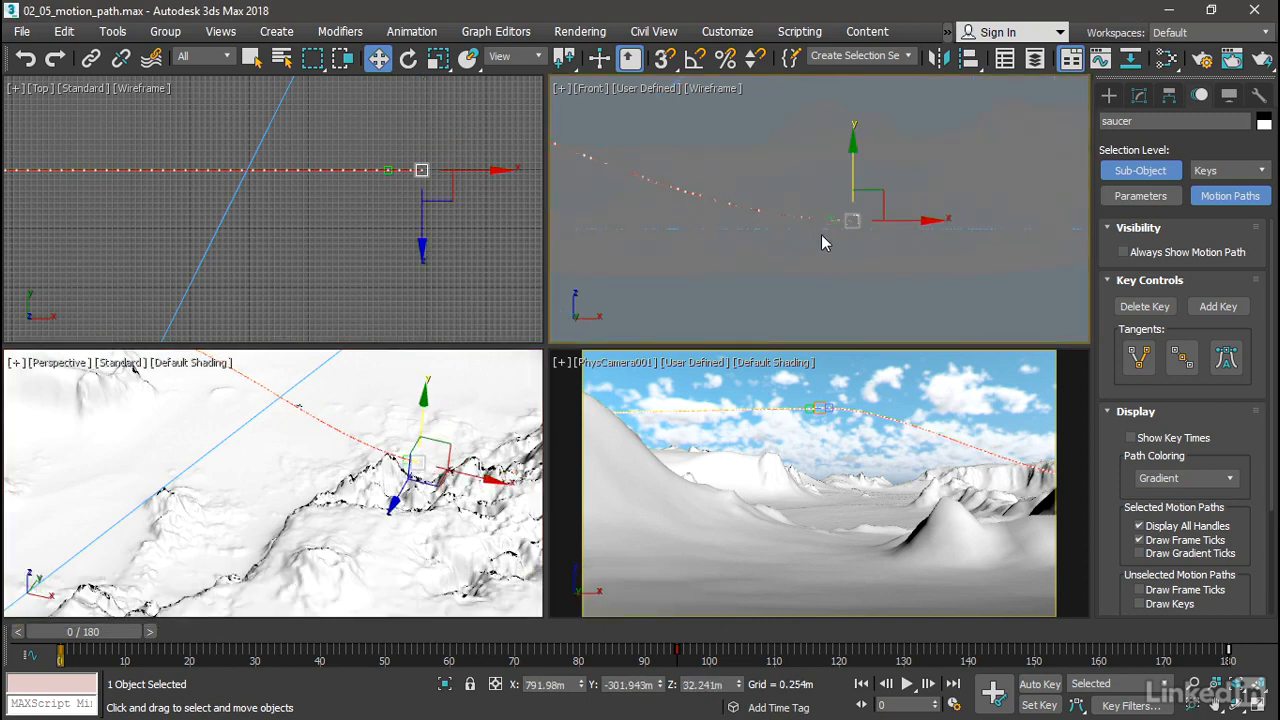
pyautogui.scroll(5, 825, 233)
pyautogui.scroll(2, 825, 233)
pyautogui.moveTo(877, 214); pyautogui.dragTo(811, 240, button='middle')
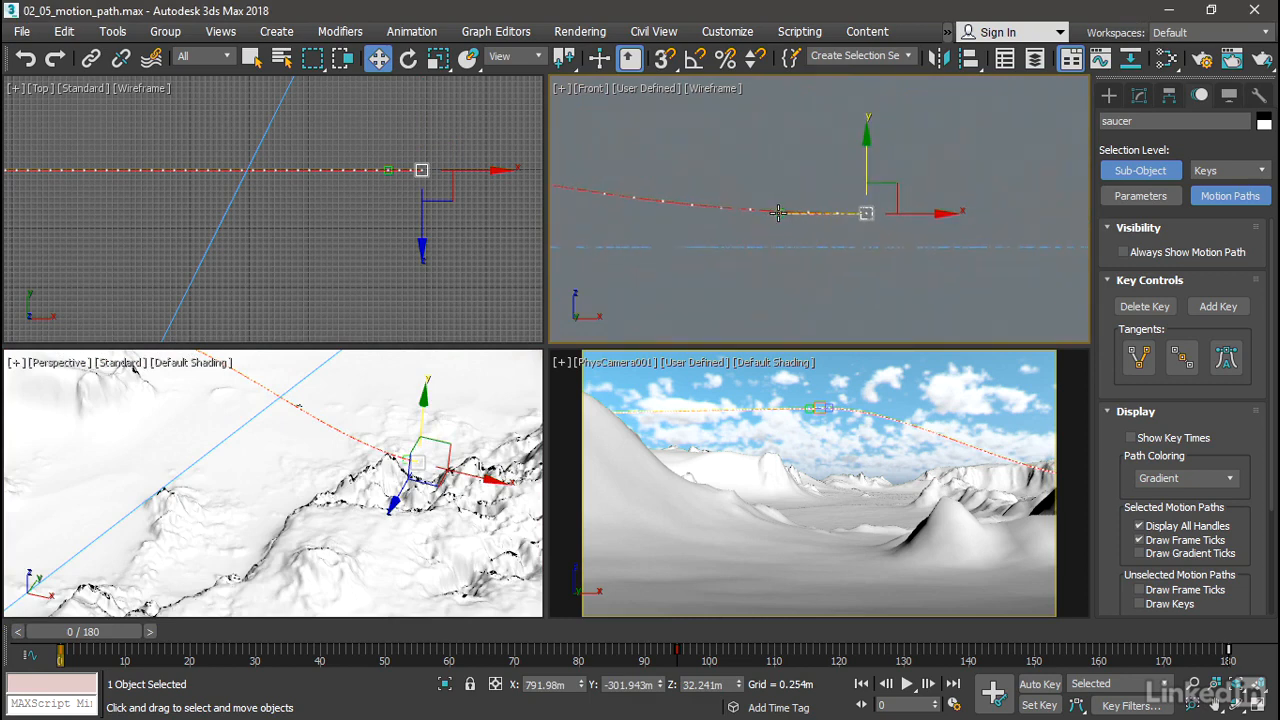
pyautogui.moveTo(778, 213)
pyautogui.mouseDown()
pyautogui.moveTo(778, 170)
pyautogui.moveTo(779, 194)
pyautogui.mouseUp()
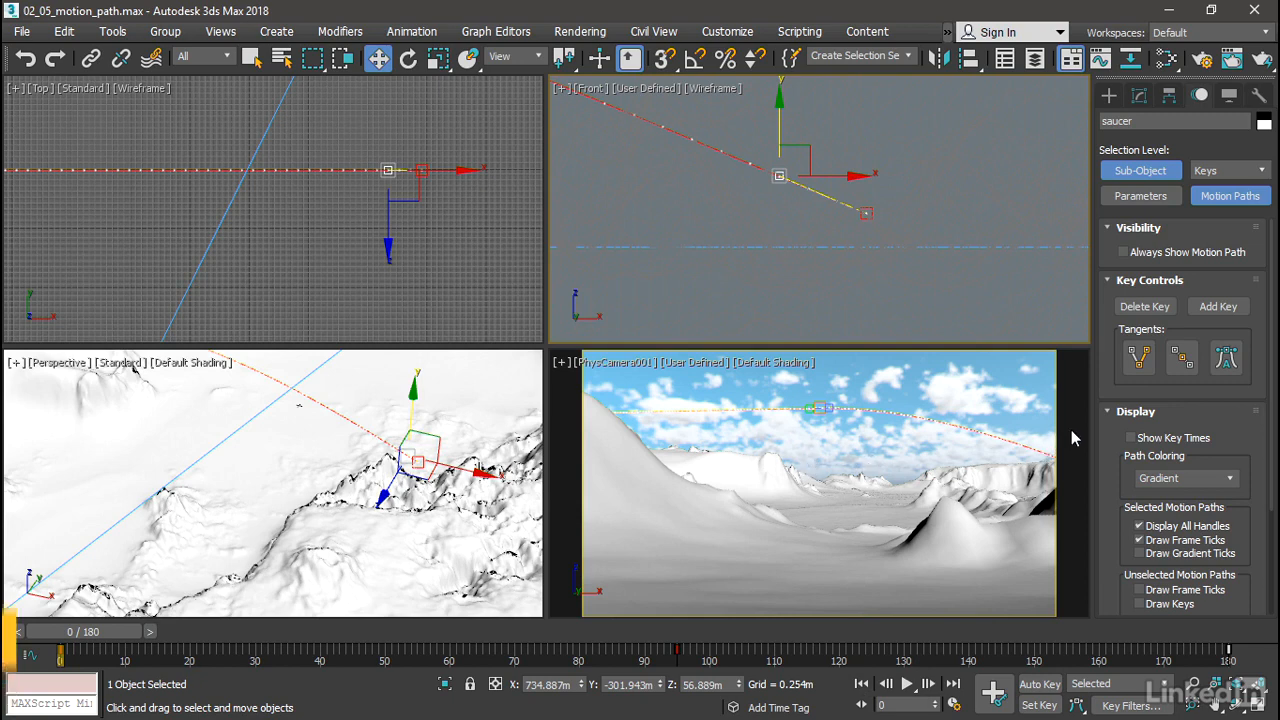
# - Leave key sub-object editing and play back the saucer's animation in the maximized PhysCamera001 view
pyautogui.hotkey('alt', 'w')
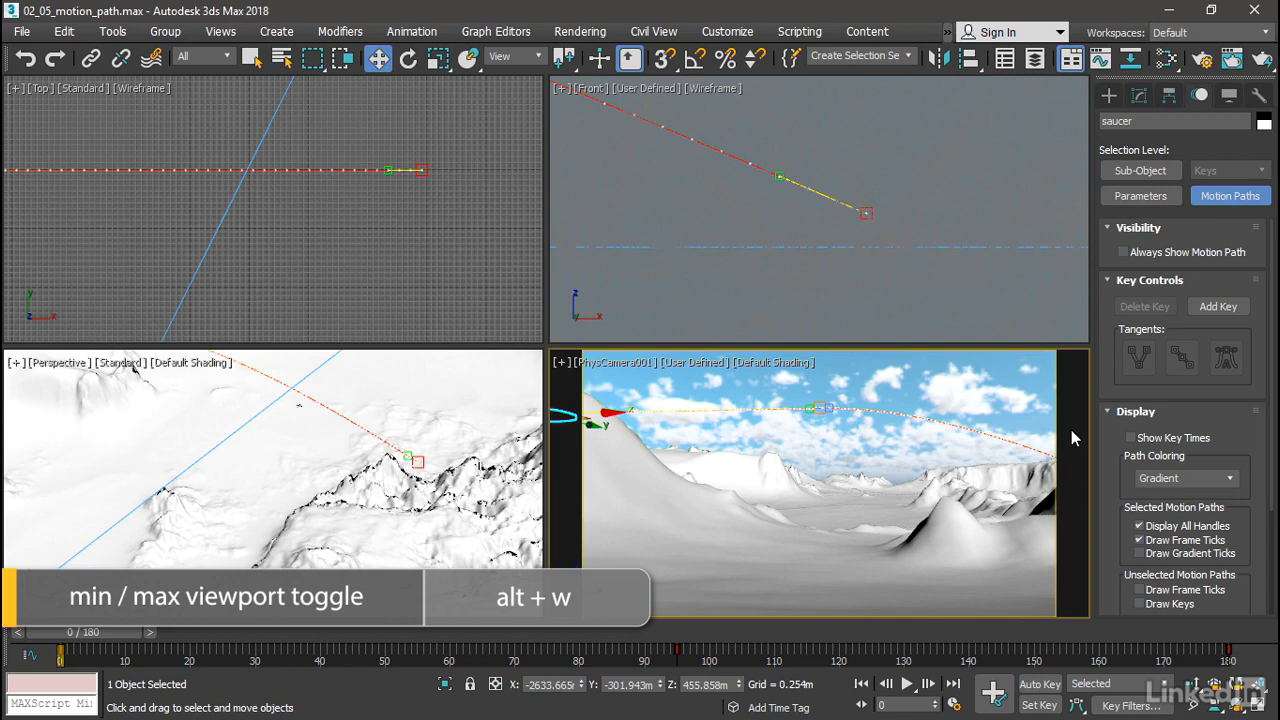
pyautogui.hotkey('alt', 'w')
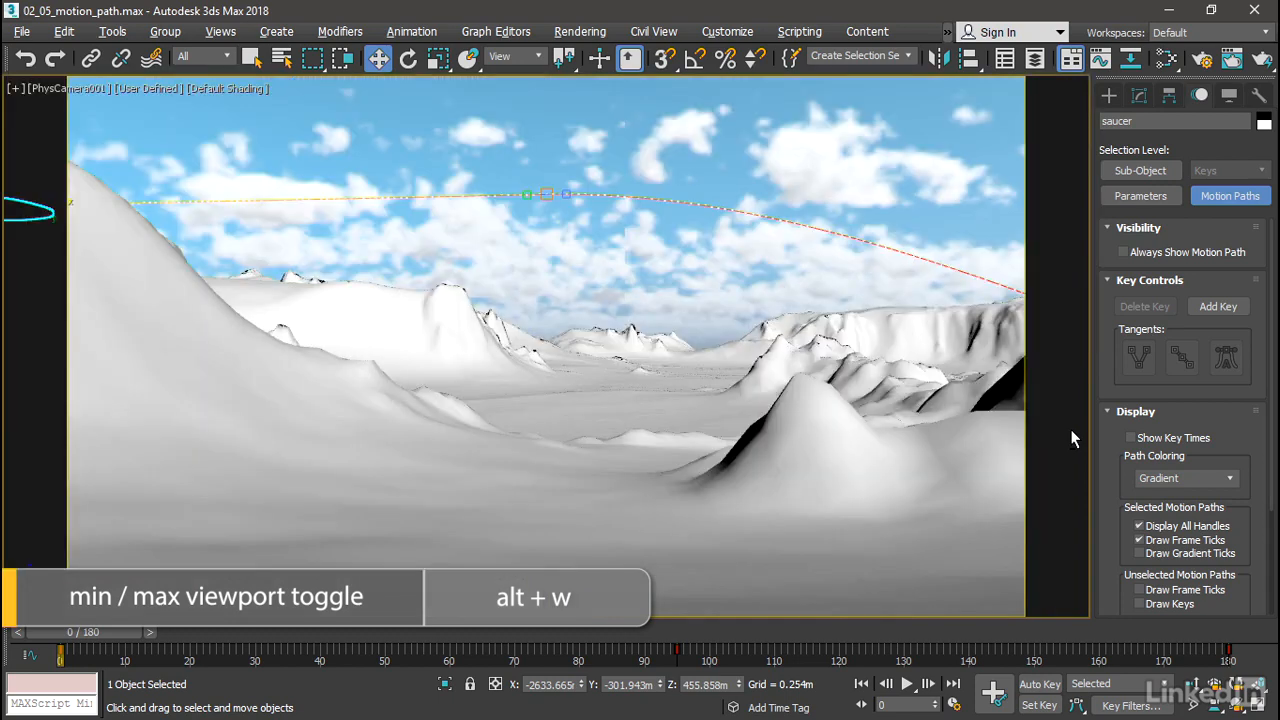
pyautogui.click(907, 686)
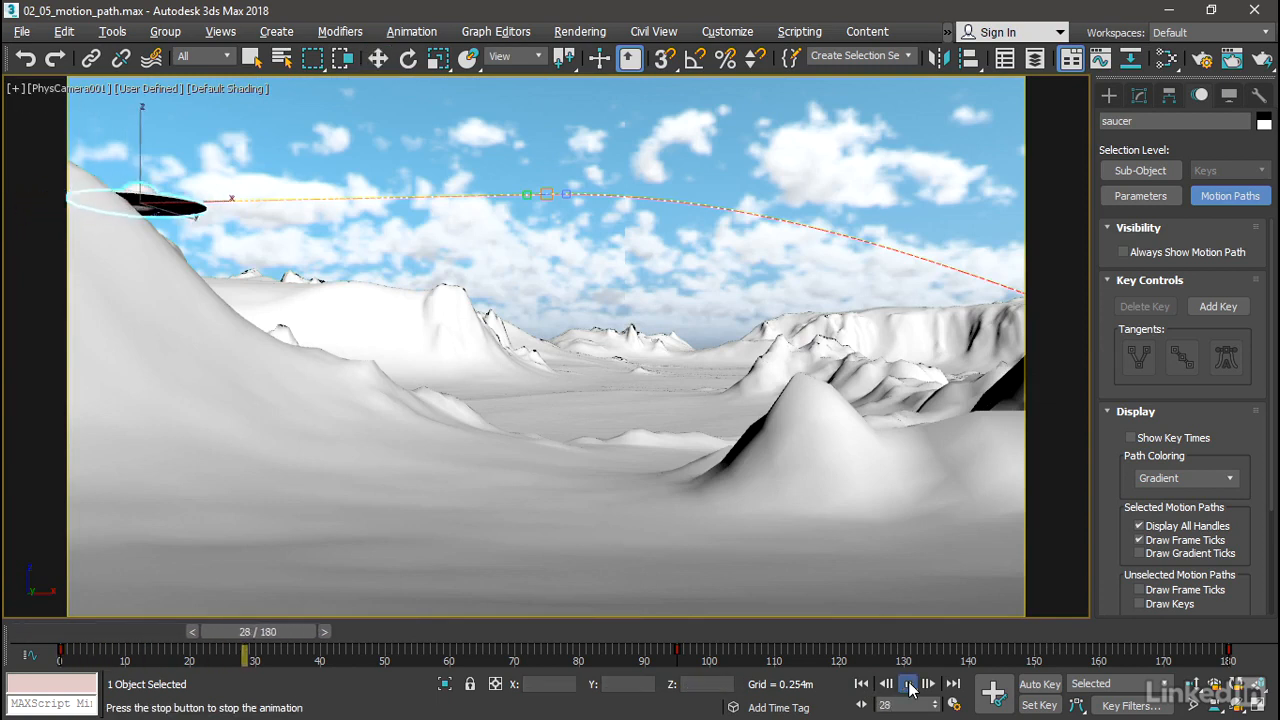